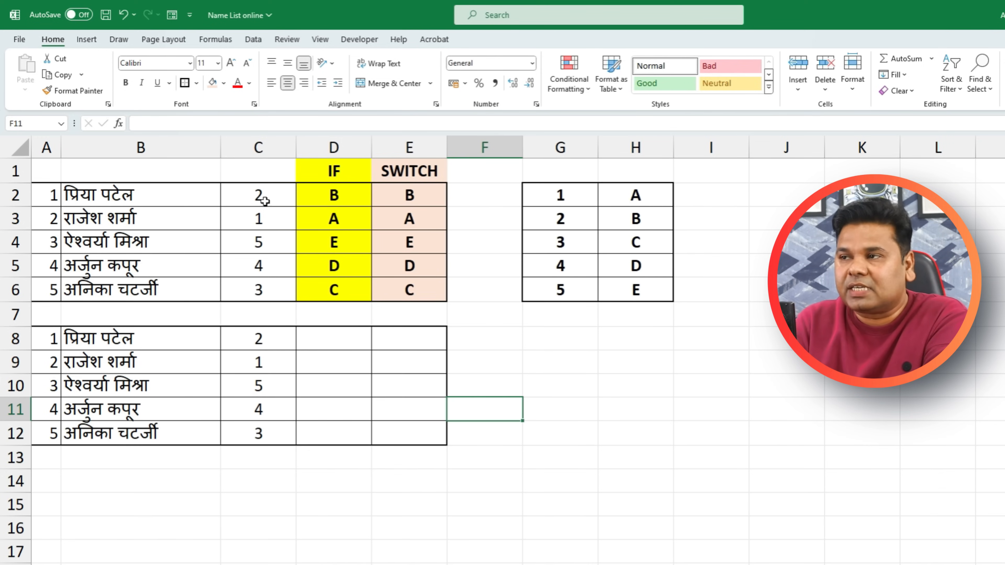
- Examine how each number in G2:G6 pairs with its letter in H2:H6 of the reference table
{"action": "left_click", "coordinate": [574, 195]}
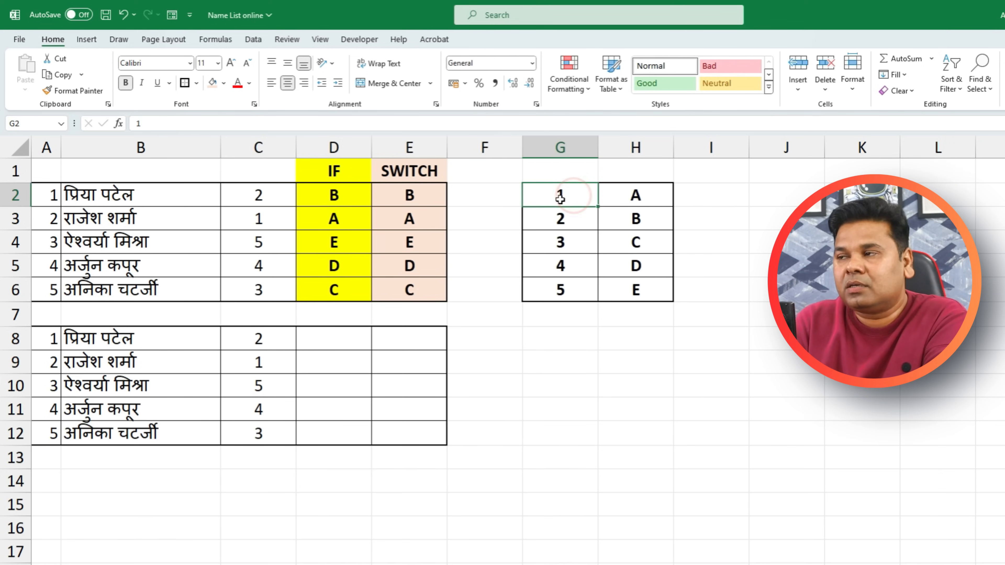
{"action": "left_click", "coordinate": [644, 197]}
{"action": "left_click", "coordinate": [571, 194]}
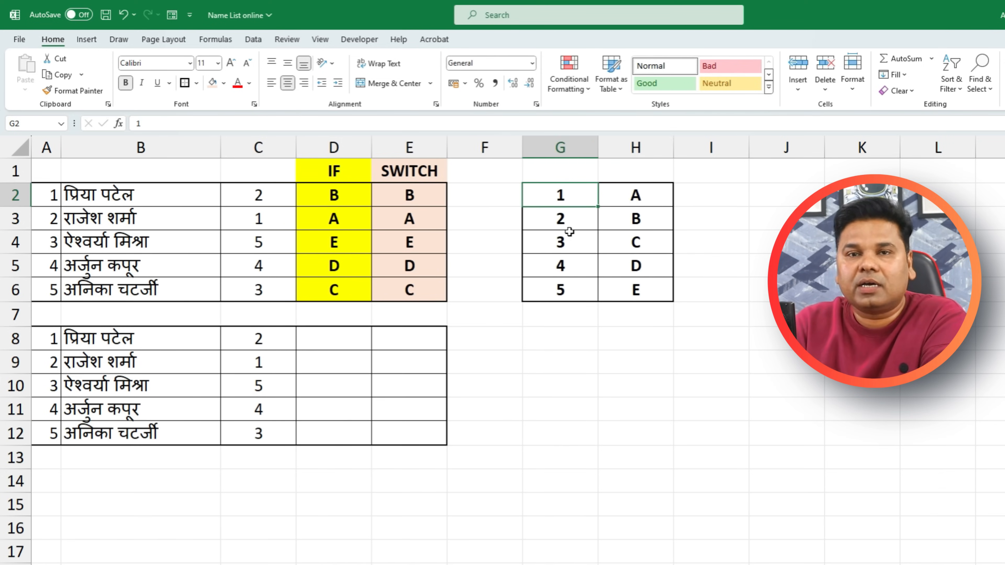
{"action": "left_click", "coordinate": [655, 197]}
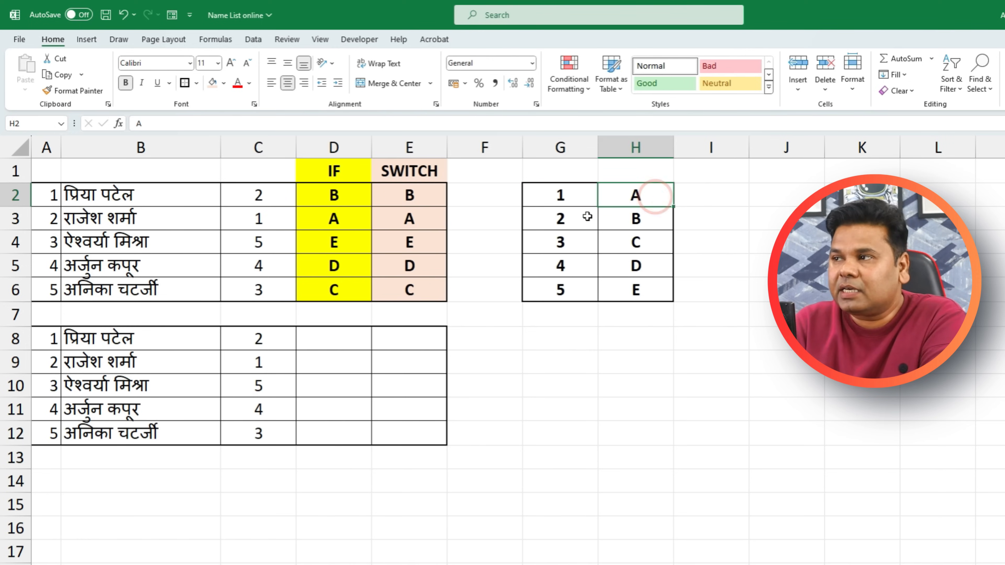
{"action": "left_click", "coordinate": [559, 219]}
{"action": "left_click", "coordinate": [643, 220]}
{"action": "left_click", "coordinate": [566, 250]}
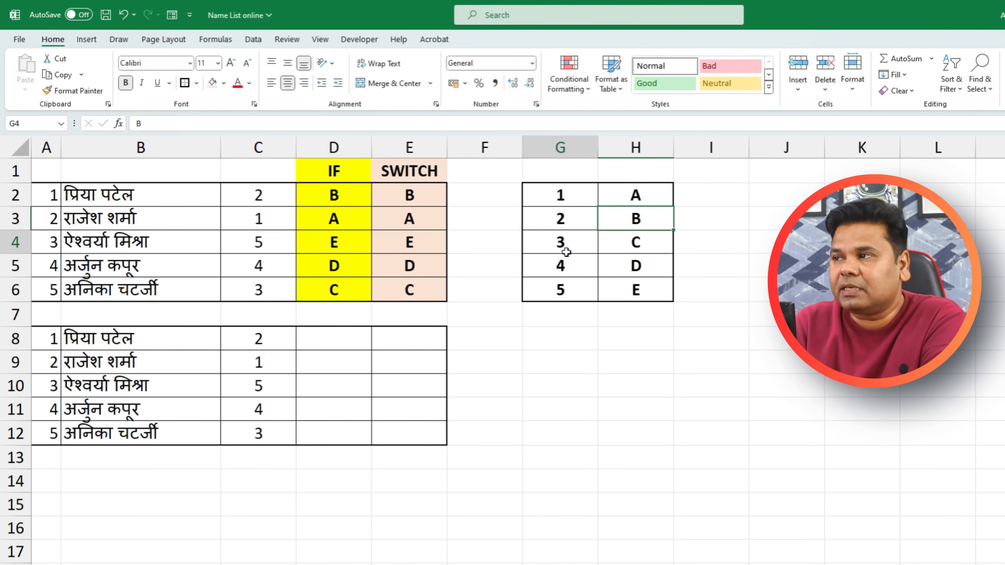
{"action": "left_click_drag", "start_coordinate": [554, 203], "coordinate": [635, 287]}
- Review the numbers in column C against the example results in the IF and SWITCH columns, rows 2 to 6
{"action": "left_click", "coordinate": [260, 197]}
{"action": "left_click_drag", "start_coordinate": [299, 226], "coordinate": [316, 337]}
{"action": "left_click", "coordinate": [303, 227]}
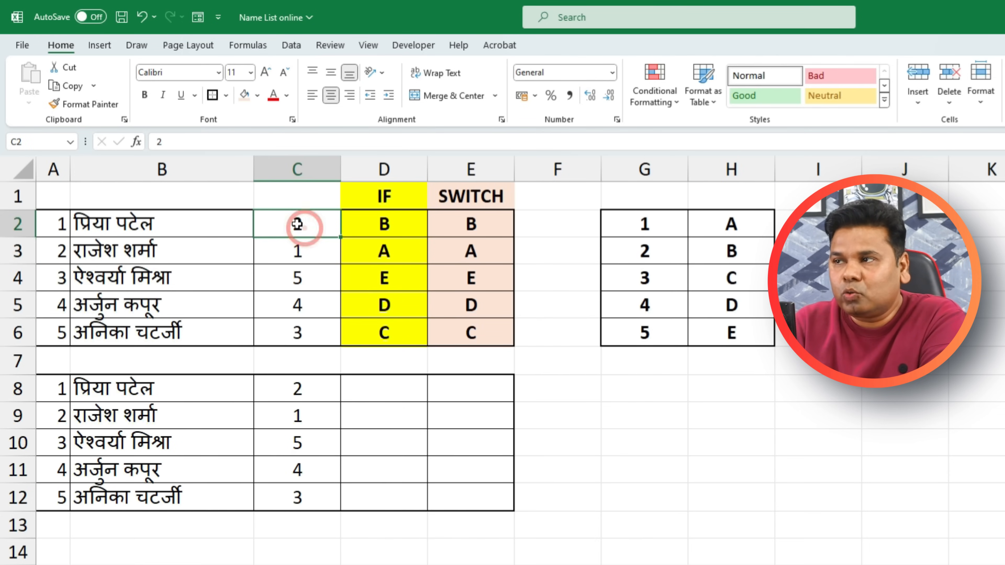
{"action": "left_click", "coordinate": [371, 228]}
{"action": "left_click", "coordinate": [287, 251]}
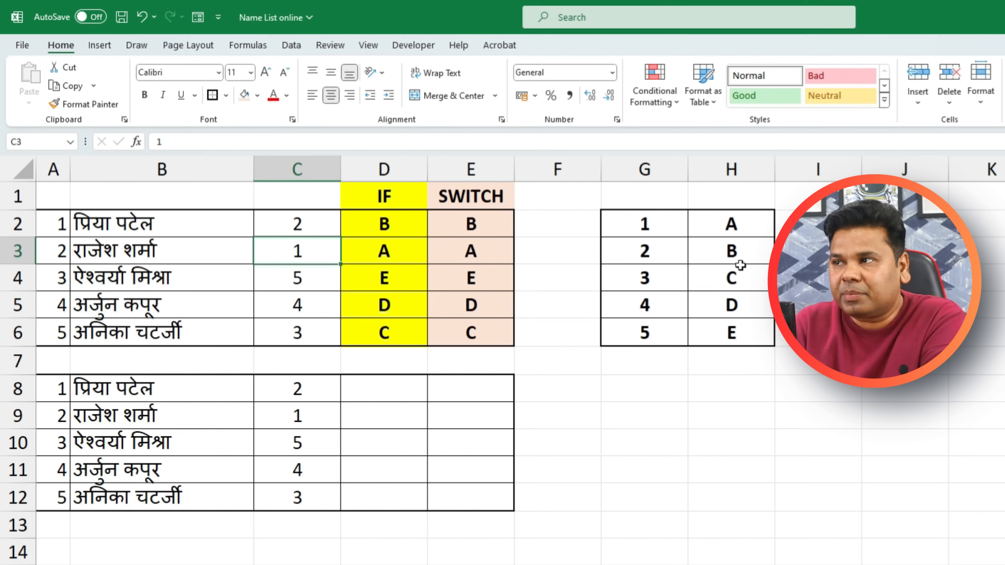
{"action": "left_click_drag", "start_coordinate": [395, 203], "coordinate": [386, 330]}
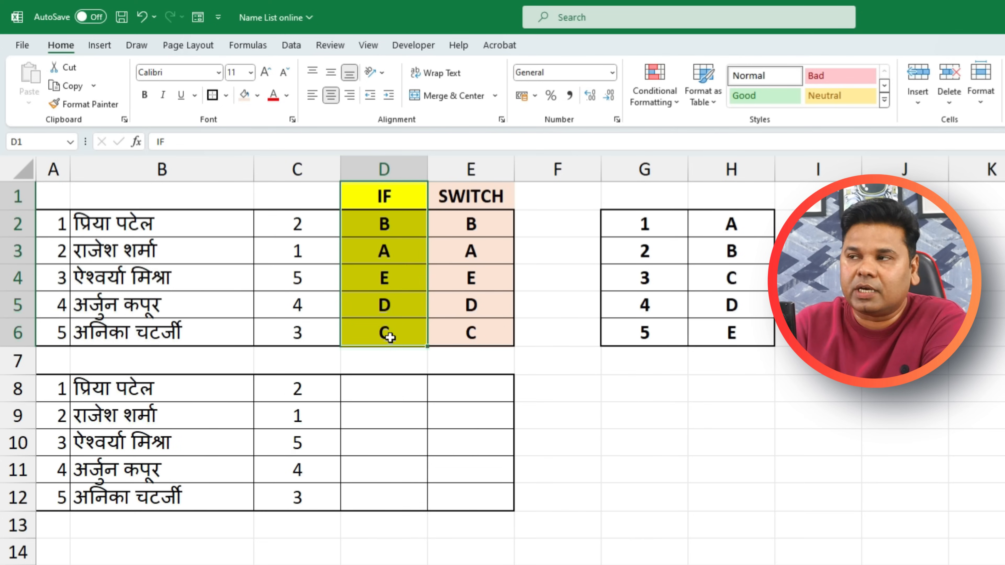
{"action": "left_click_drag", "start_coordinate": [483, 196], "coordinate": [474, 331]}
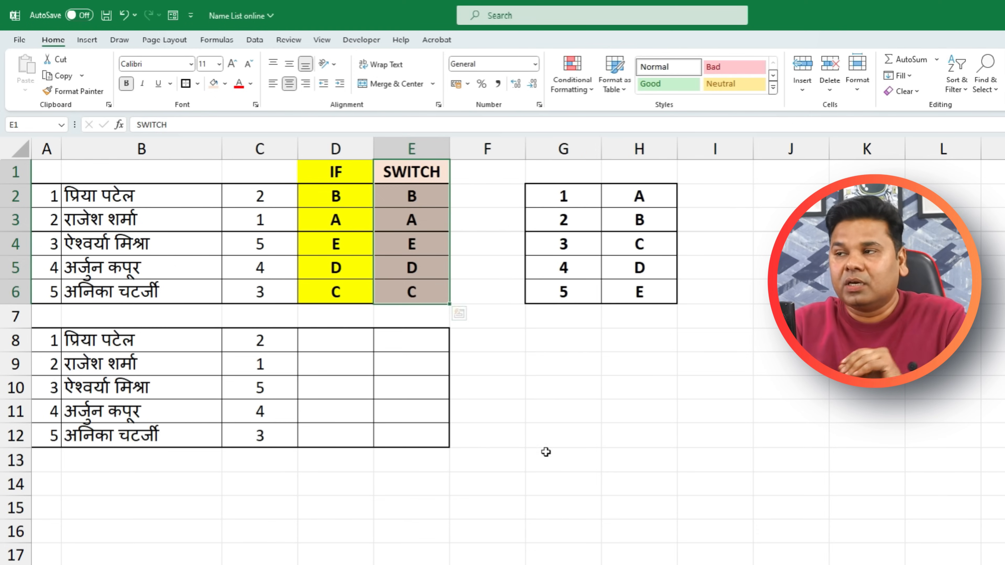
{"action": "left_click", "coordinate": [548, 455]}
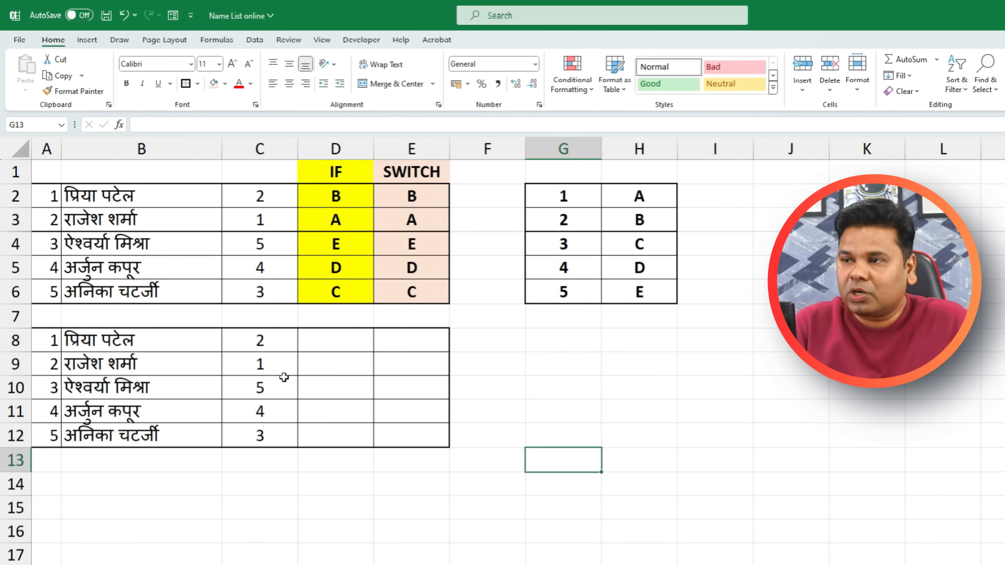
- Start an IF formula in cell D8 that returns "A" when C8=1
{"action": "left_click", "coordinate": [331, 336]}
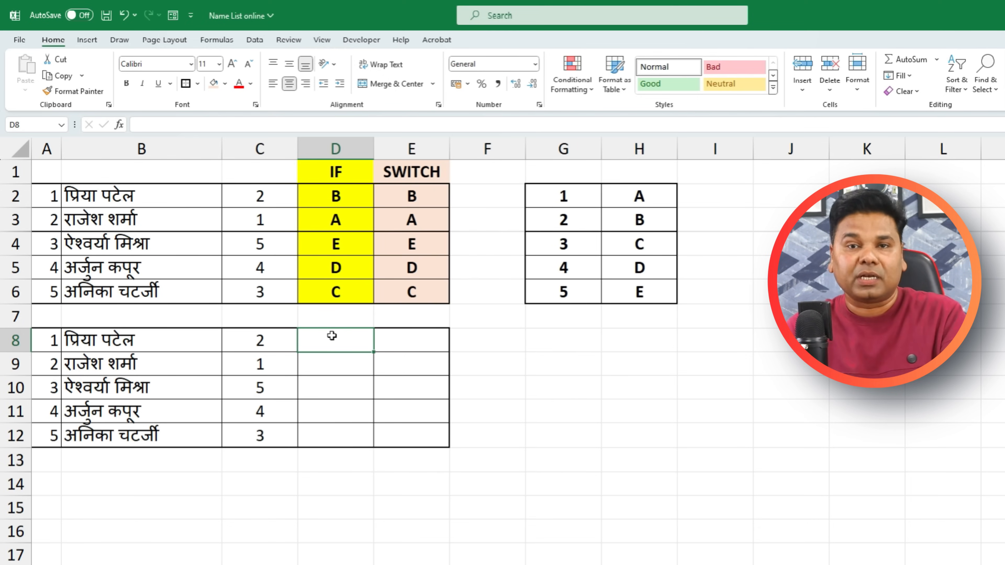
{"action": "type", "text": "=if"}
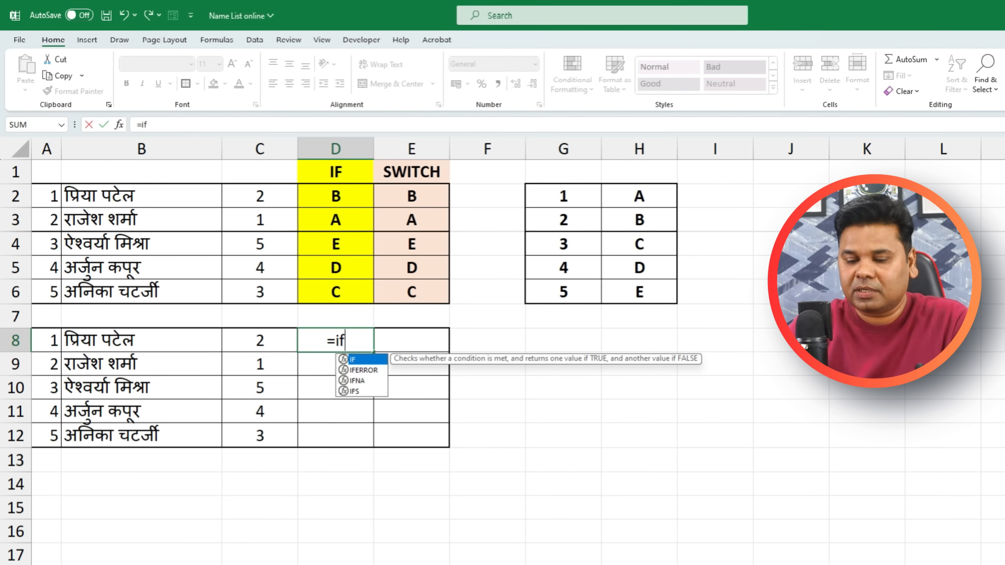
{"action": "type", "text": "("}
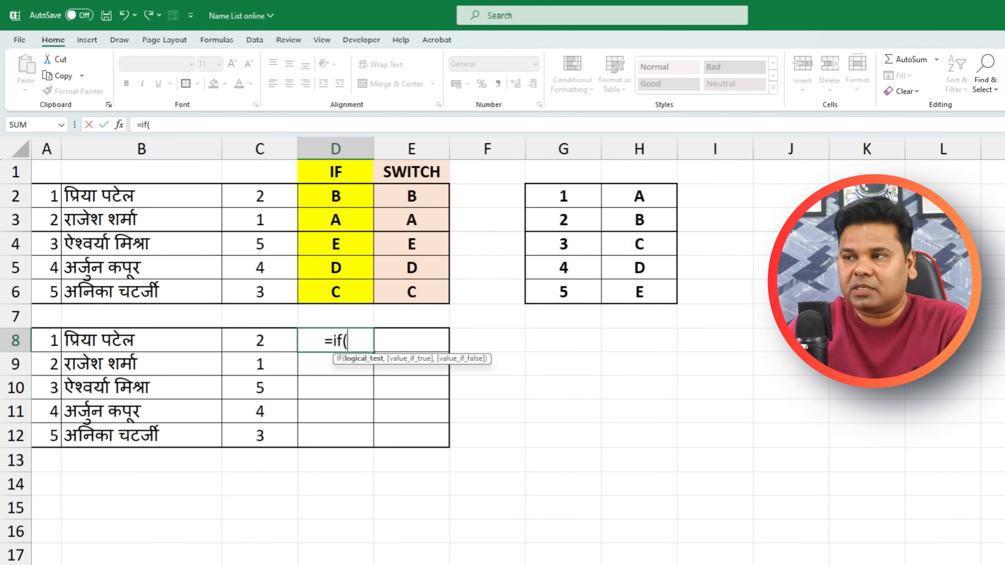
{"action": "left_click", "coordinate": [269, 344]}
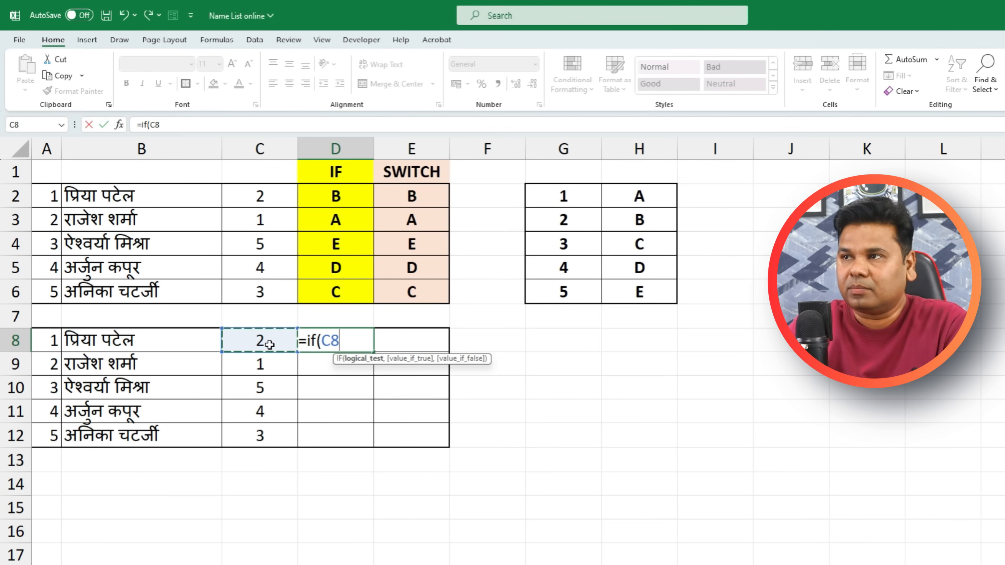
{"action": "type", "text": "="}
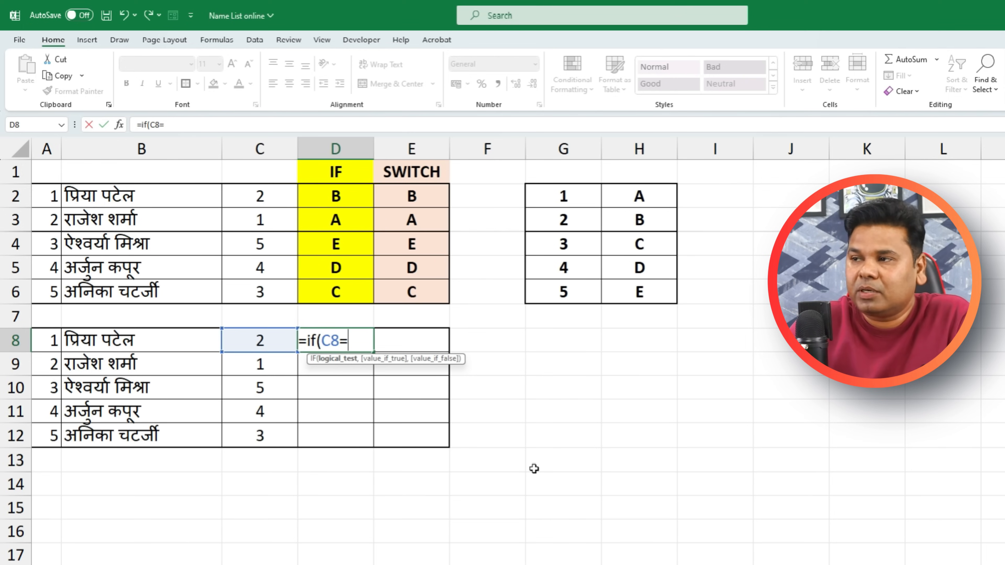
{"action": "type", "text": "1,"}
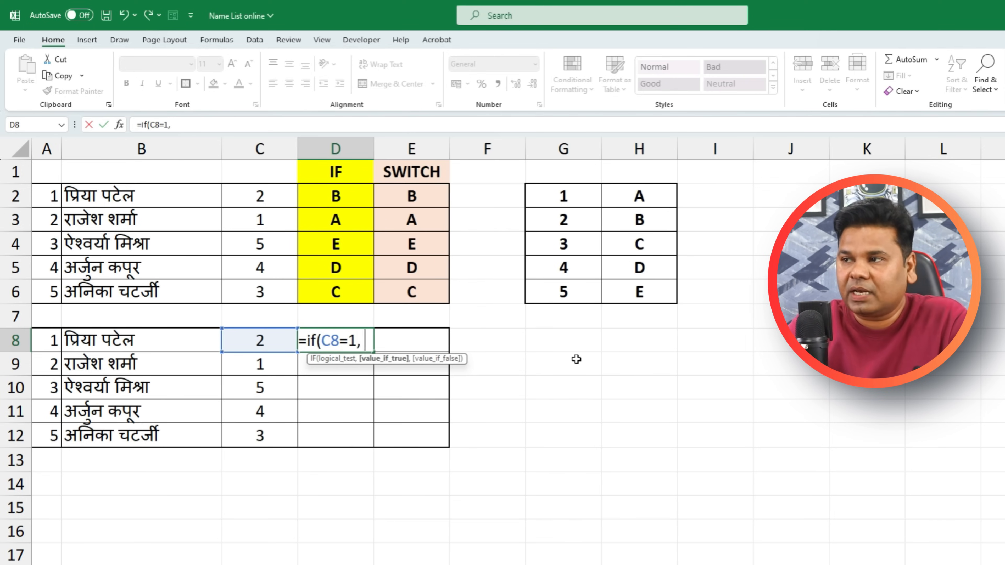
{"action": "type", "text": " \"A\""}
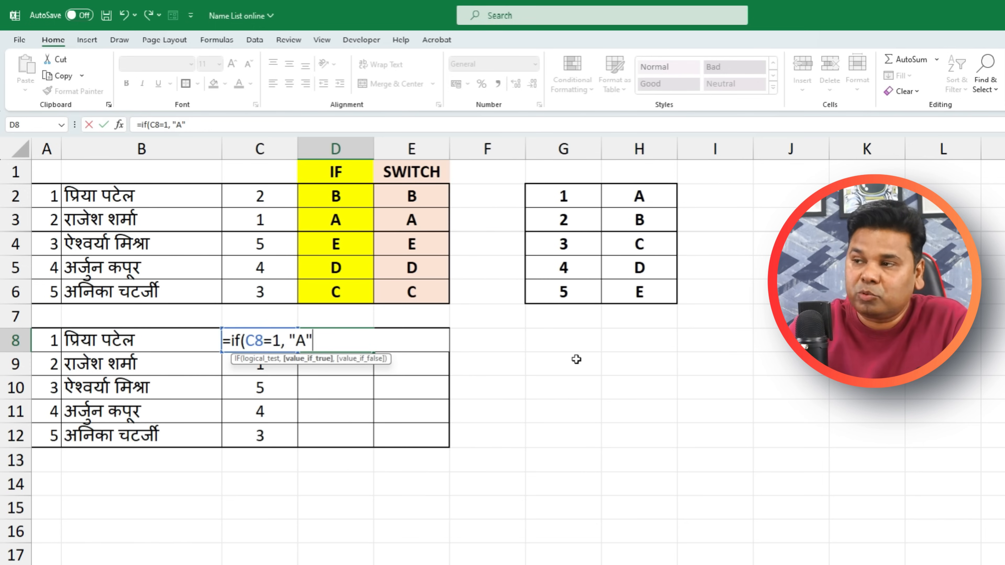
- Nest a second IF in the D8 formula's false argument, returning "B" when C8=2
{"action": "type", "text": ","}
{"action": "type", "text": " if"}
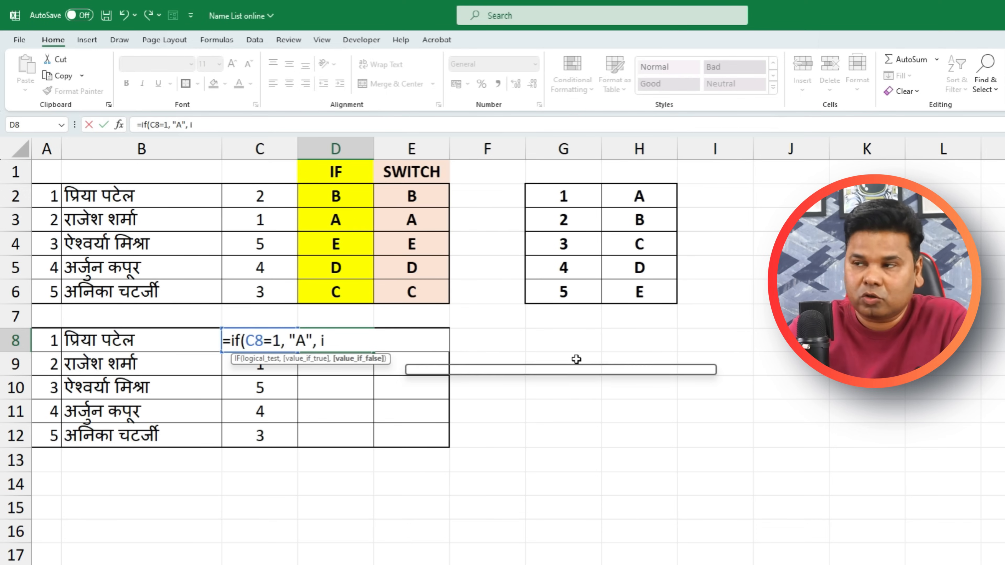
{"action": "type", "text": "("}
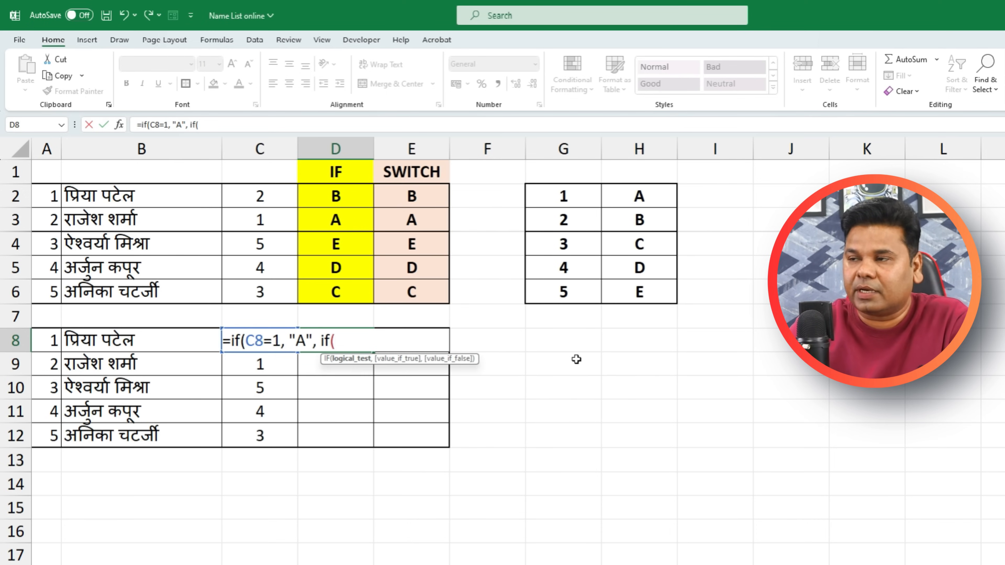
{"action": "type", "text": "C8"}
{"action": "type", "text": "="}
{"action": "type", "text": "2"}
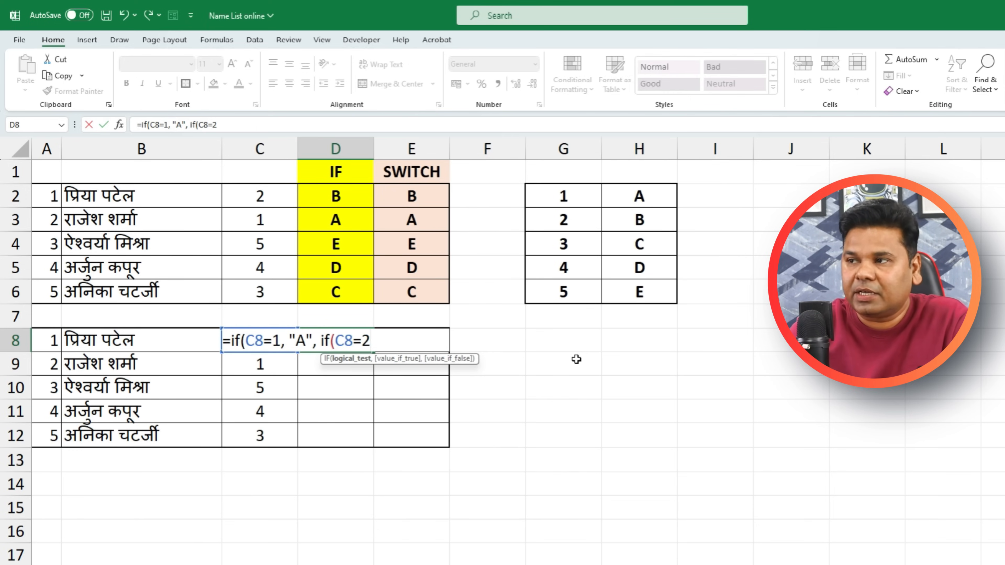
{"action": "type", "text": ", \"B"}
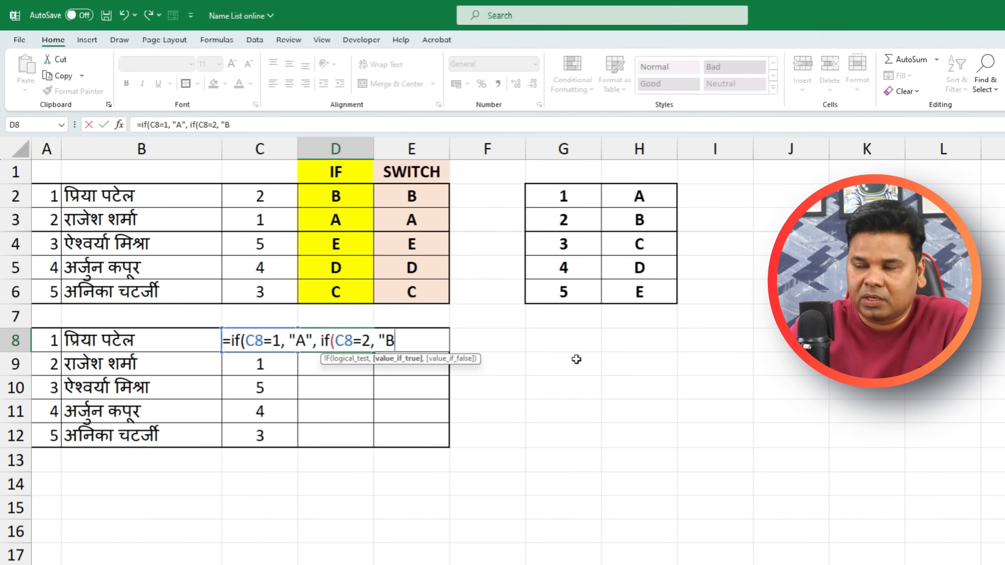
{"action": "type", "text": "\","}
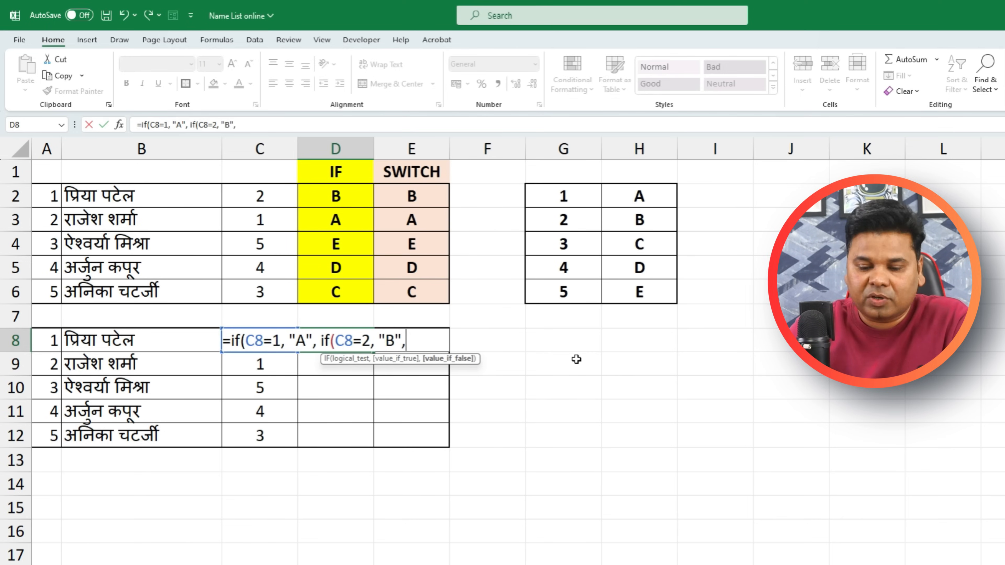
- Nest a third IF in the D8 formula that returns "C" when C8=3, and begin another IF after it
{"action": "type", "text": "if"}
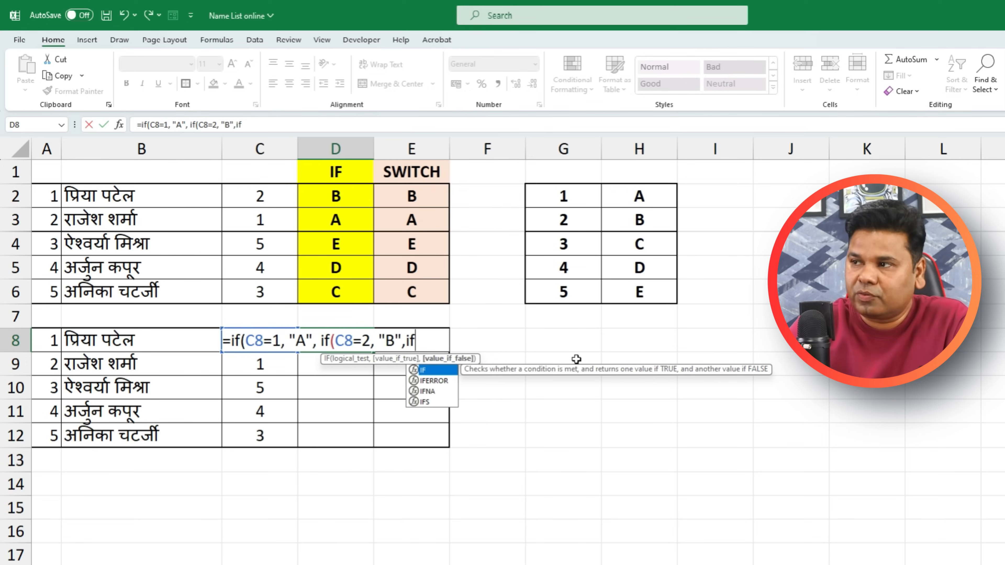
{"action": "type", "text": "("}
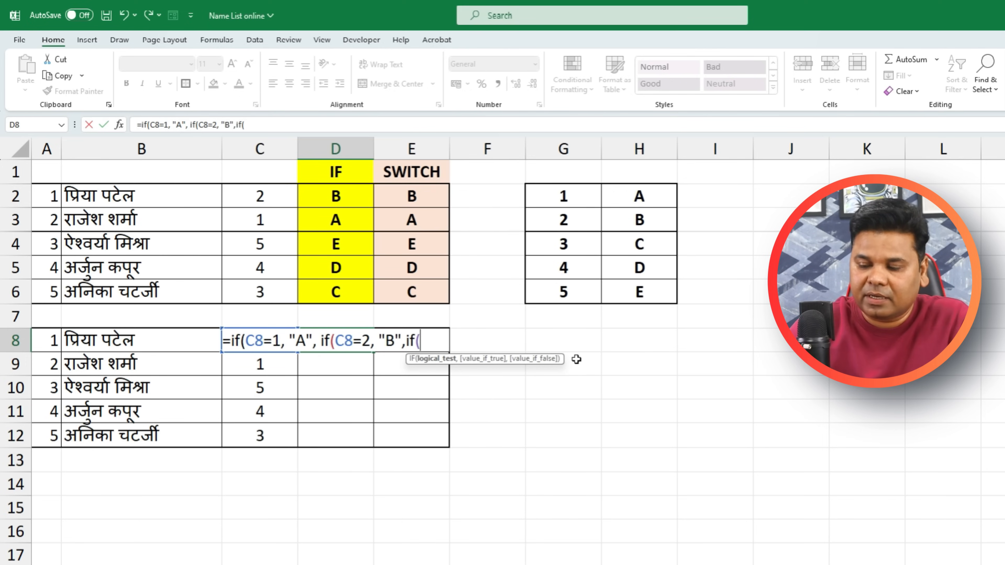
{"action": "type", "text": "C8"}
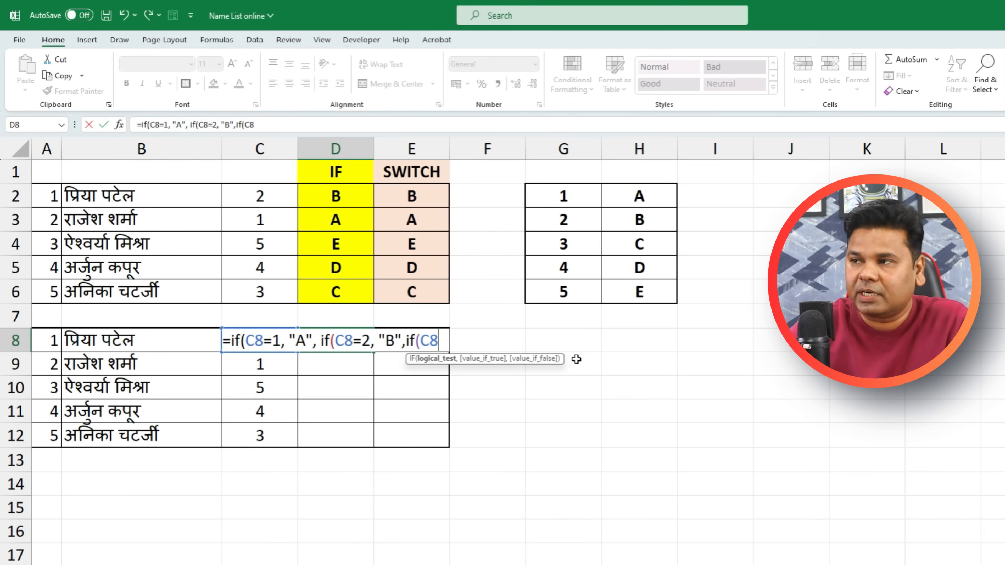
{"action": "type", "text": "=3"}
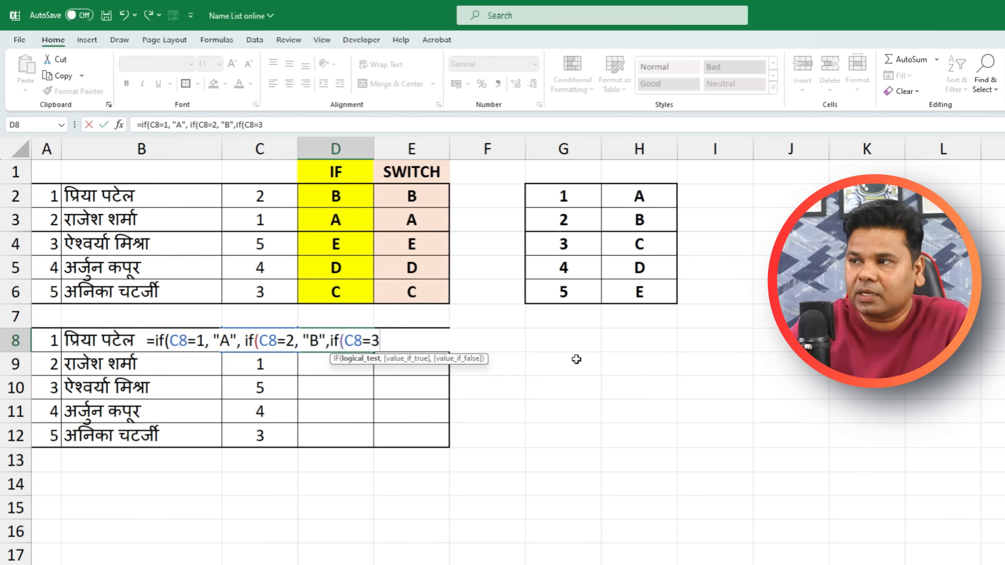
{"action": "type", "text": ", \"C\", if"}
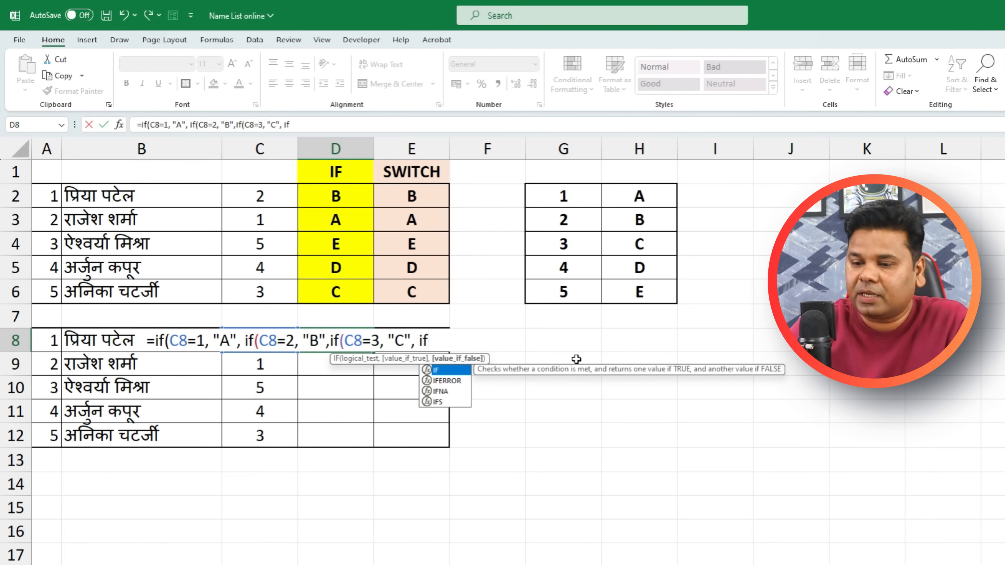
- Complete the fourth nested IF's test and true value in D8, returning "D" when C8=4
{"action": "type", "text": "("}
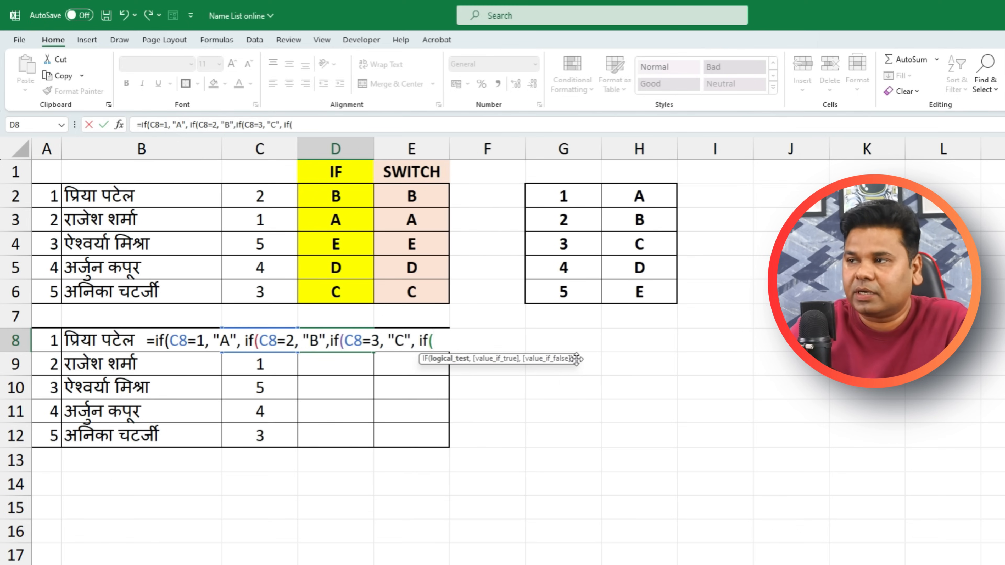
{"action": "type", "text": "C8"}
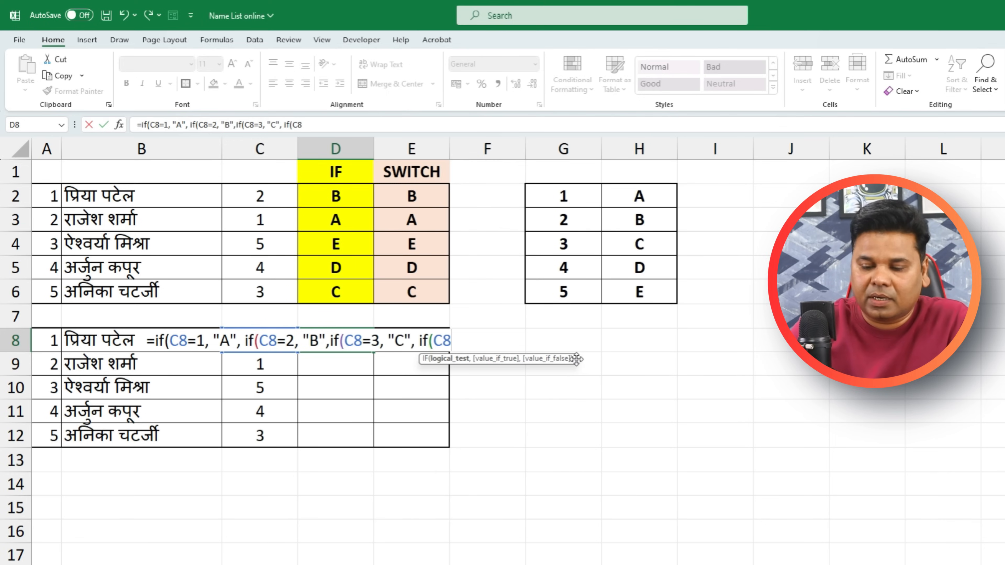
{"action": "type", "text": "=4"}
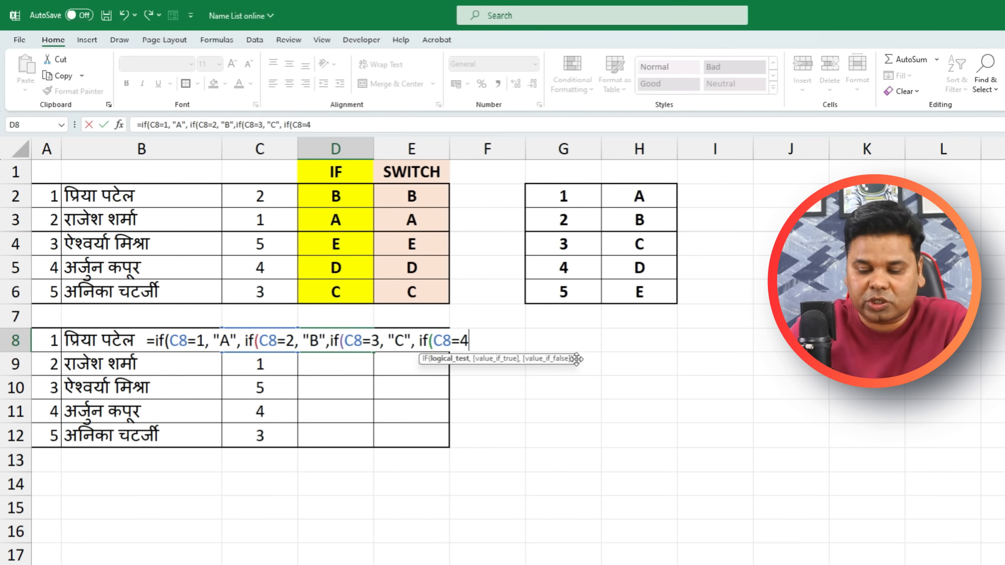
{"action": "type", "text": ", \""}
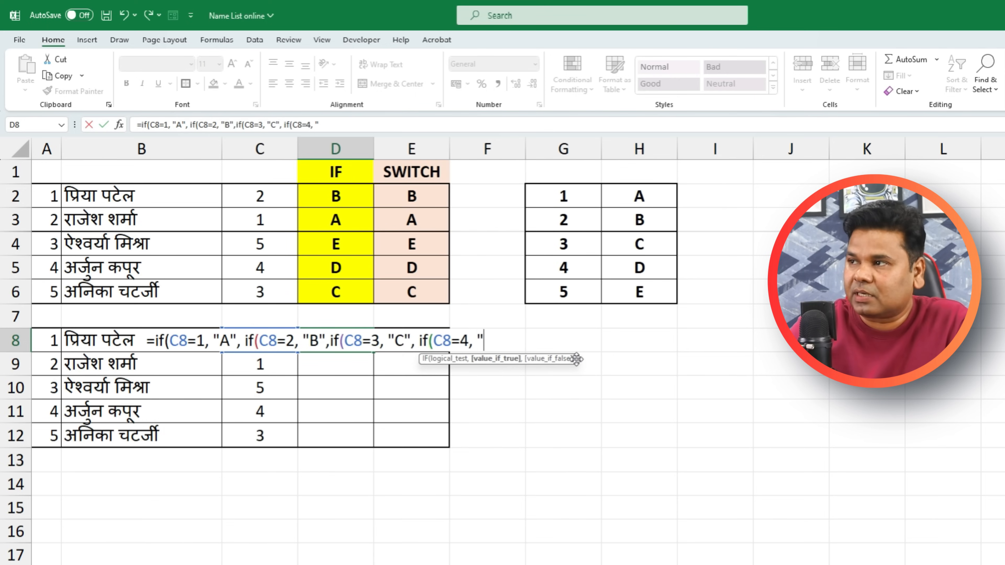
{"action": "type", "text": "D\""}
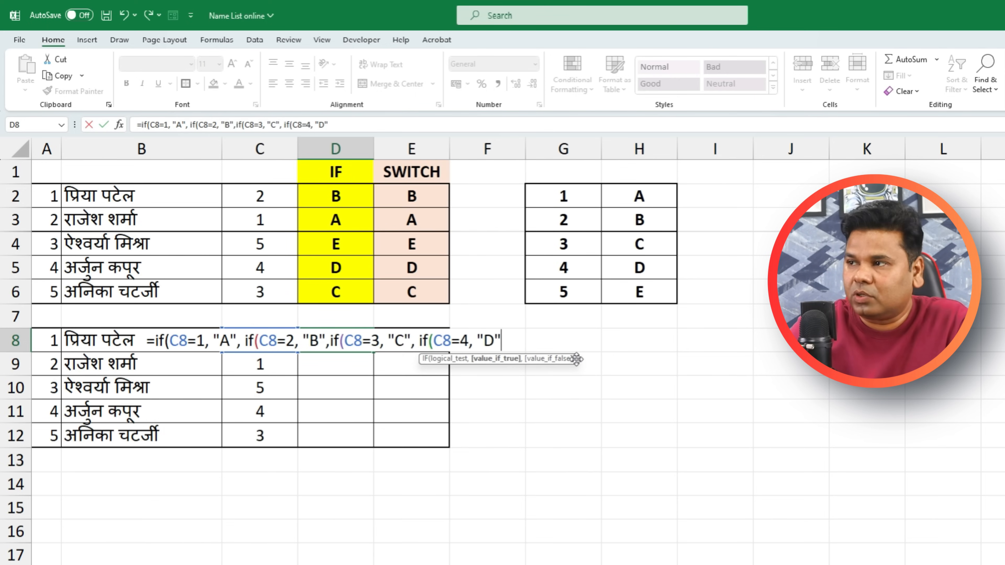
{"action": "type", "text": ", "}
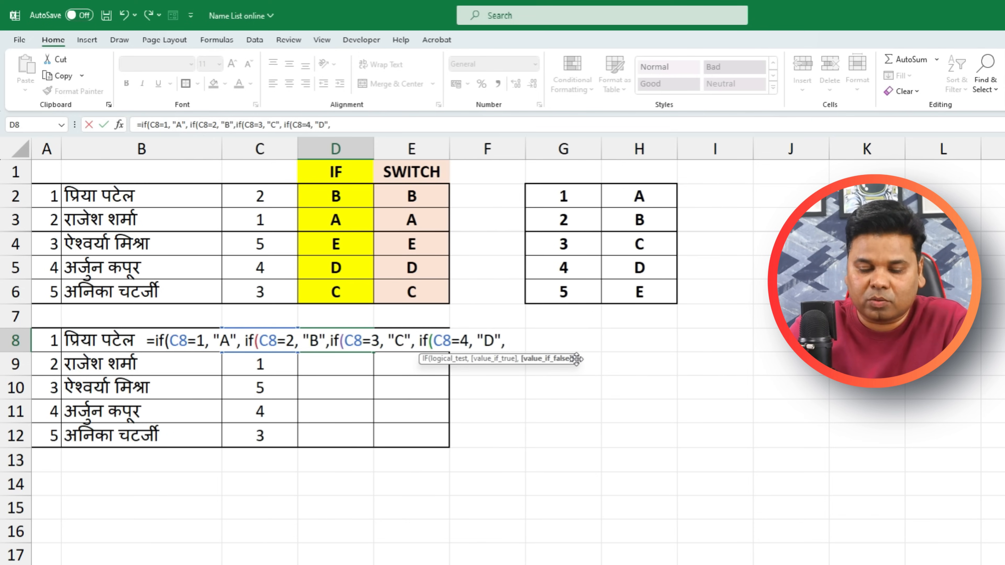
- Nest a fifth IF in the D8 formula that returns "E" when C8=5, close all five brackets and enter the formula
{"action": "type", "text": "IF"}
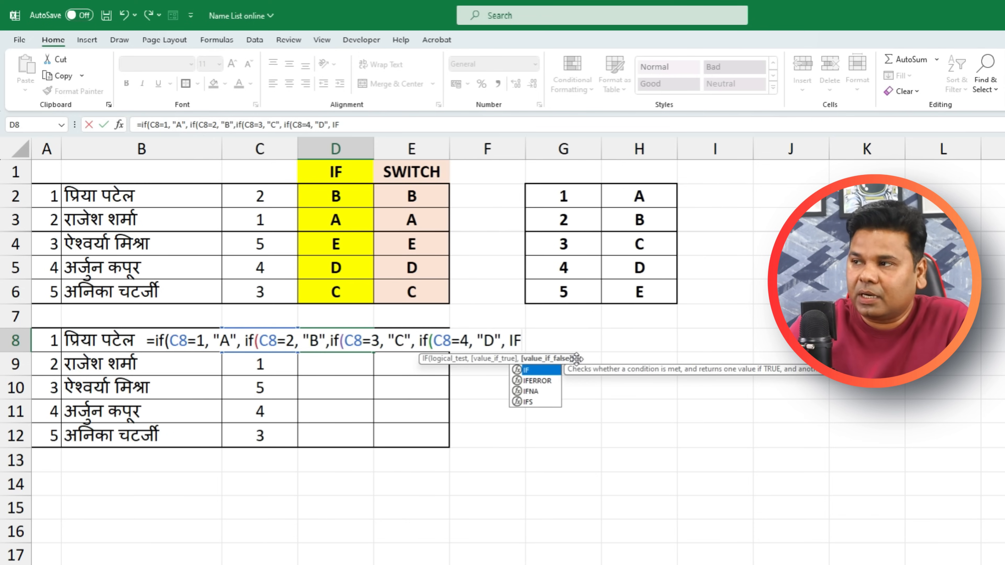
{"action": "type", "text": "(C"}
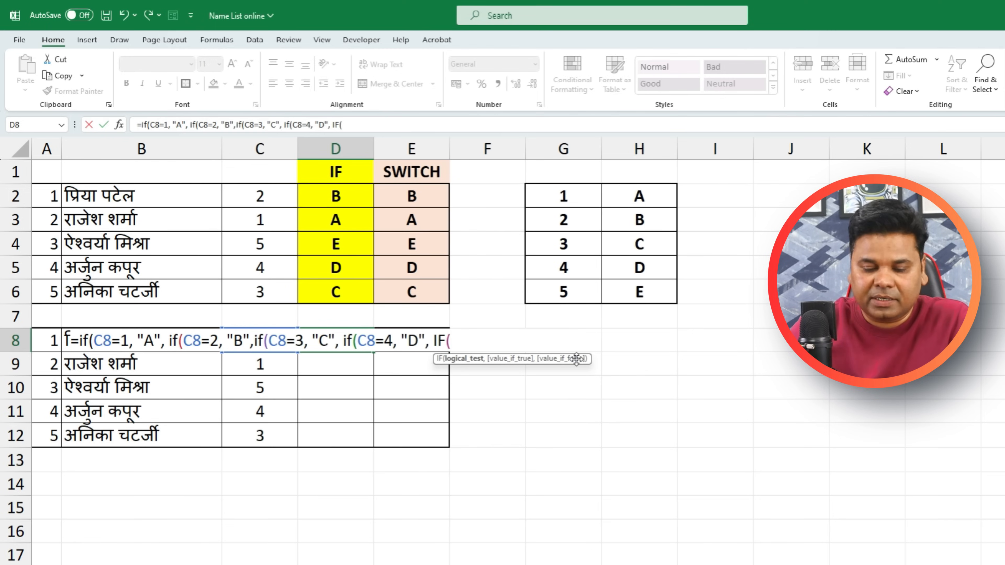
{"action": "type", "text": "8=5"}
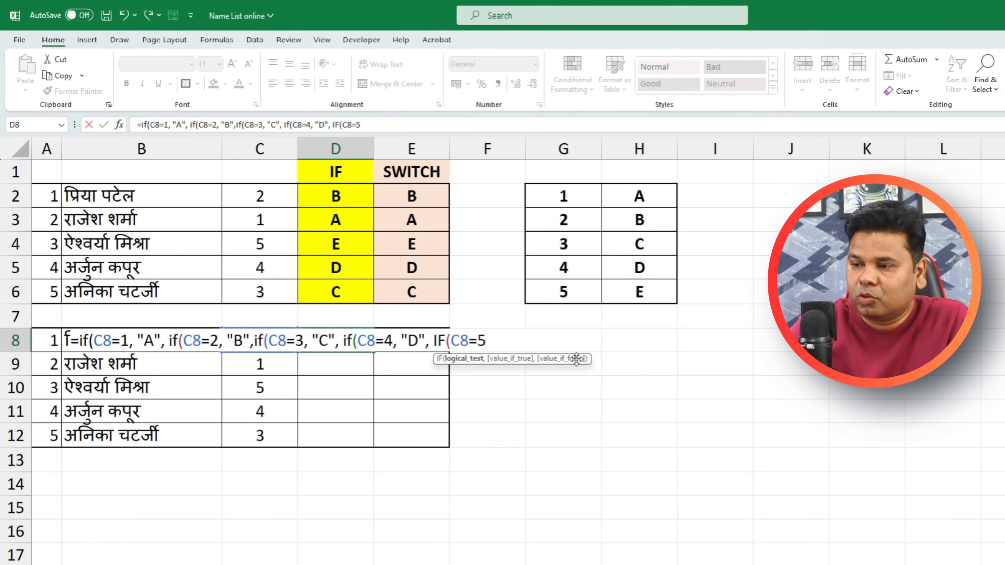
{"action": "type", "text": ",\""}
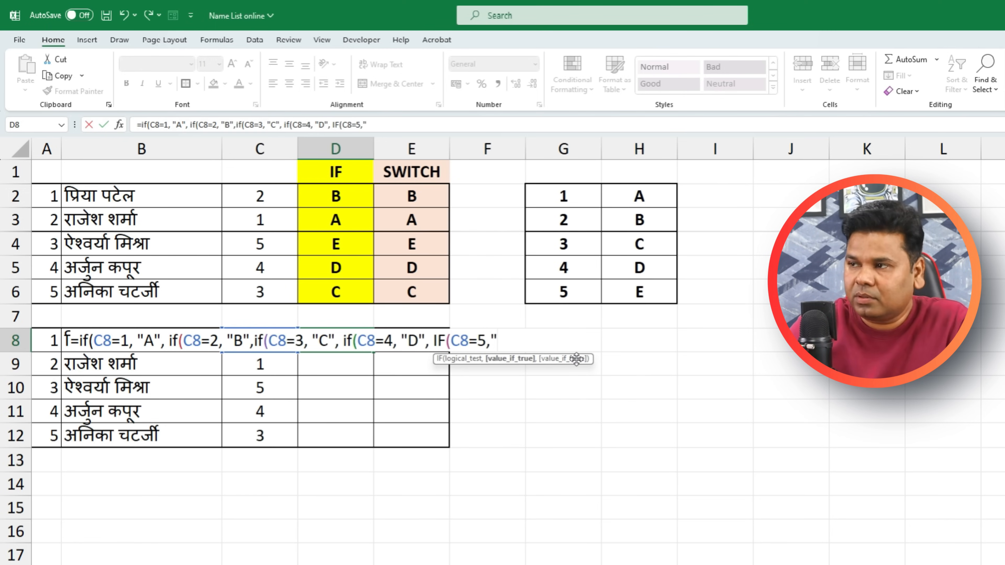
{"action": "type", "text": "E\""}
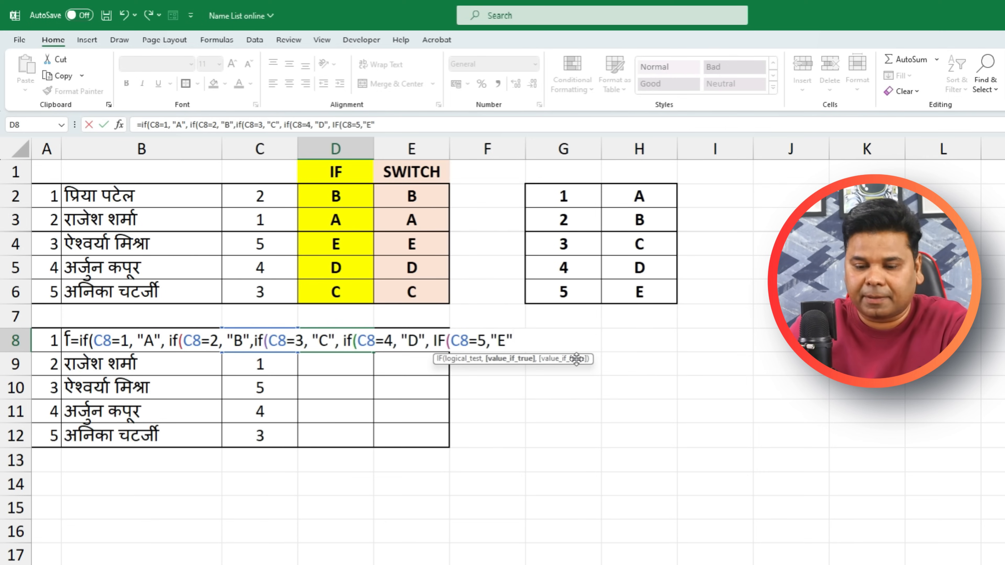
{"action": "type", "text": ")"}
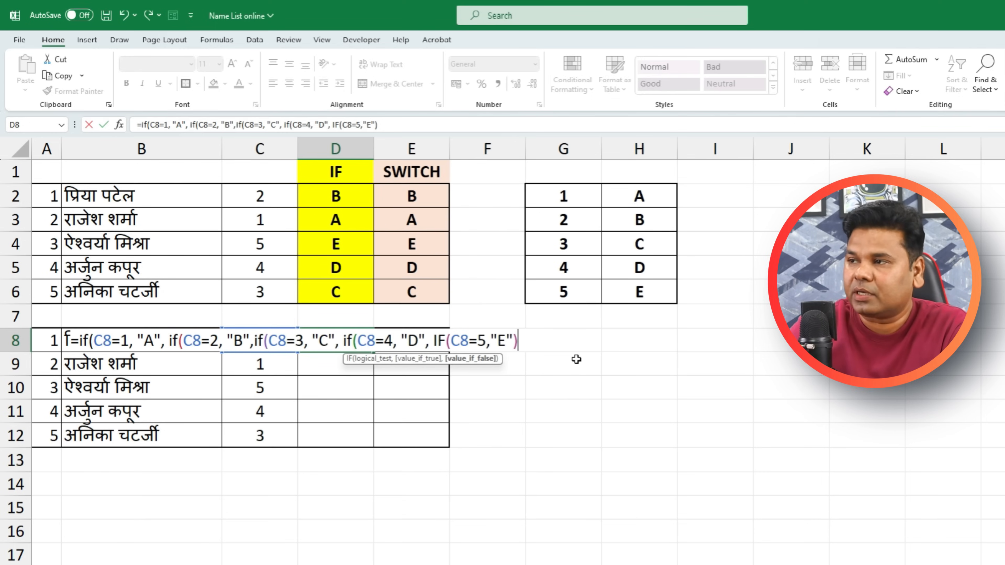
{"action": "type", "text": "))"}
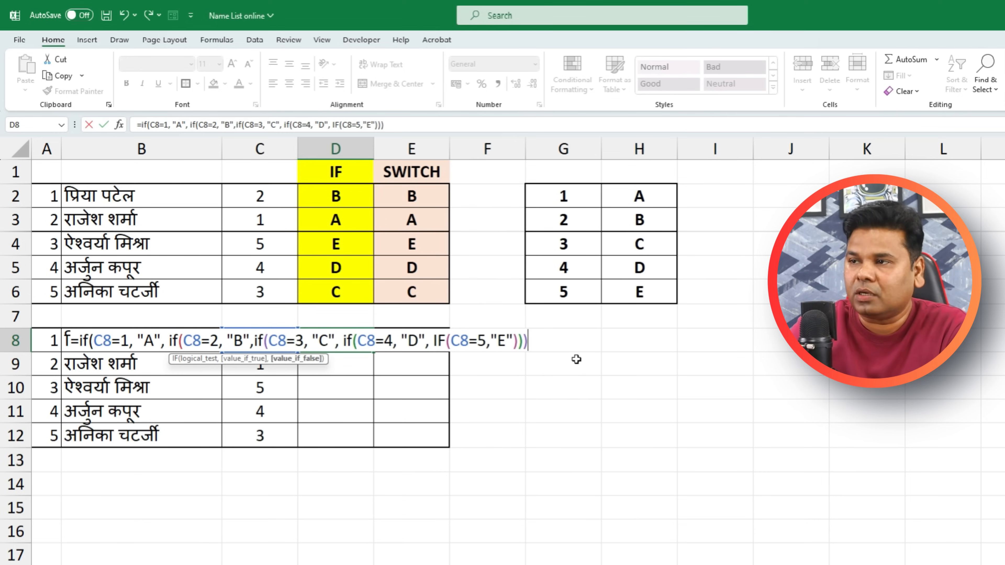
{"action": "type", "text": "))"}
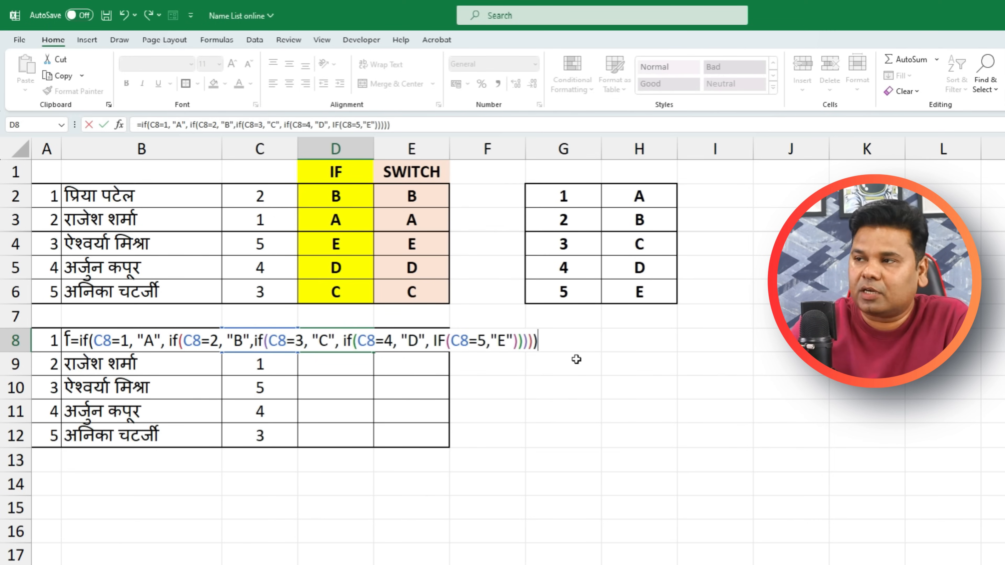
{"action": "key", "text": "Return"}
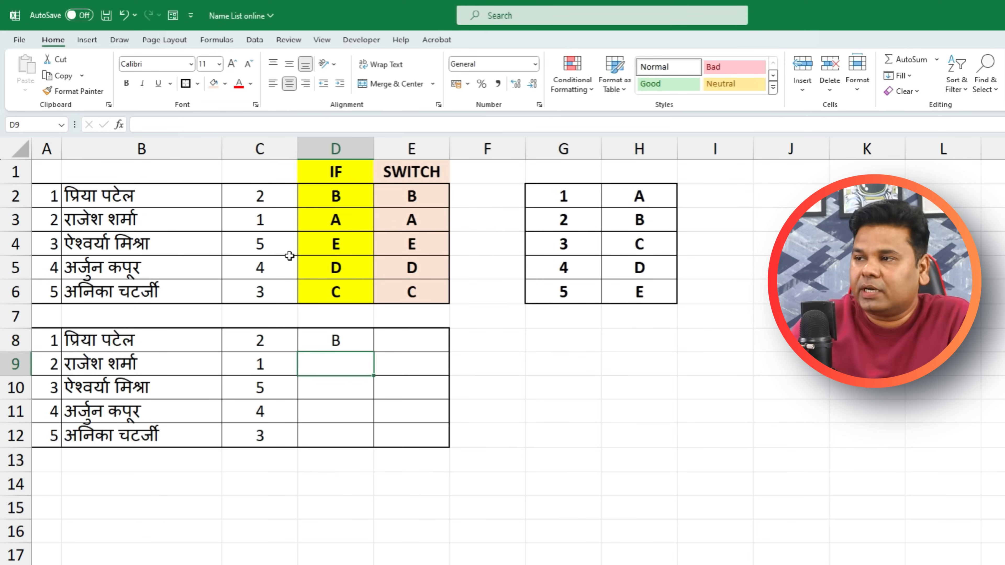
- Fill the nested IF formula from D8 down to D12
{"action": "left_click", "coordinate": [353, 345]}
{"action": "left_click_drag", "start_coordinate": [374, 352], "coordinate": [381, 439]}
{"action": "left_click", "coordinate": [268, 340]}
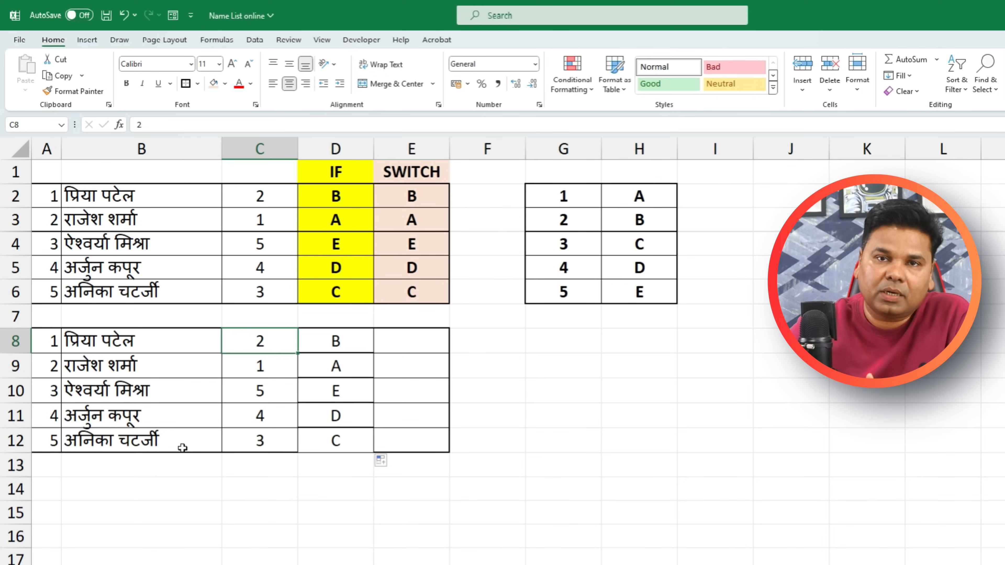
- Review the nested IF formula in cell D8 and leave it as written
{"action": "left_click", "coordinate": [336, 341]}
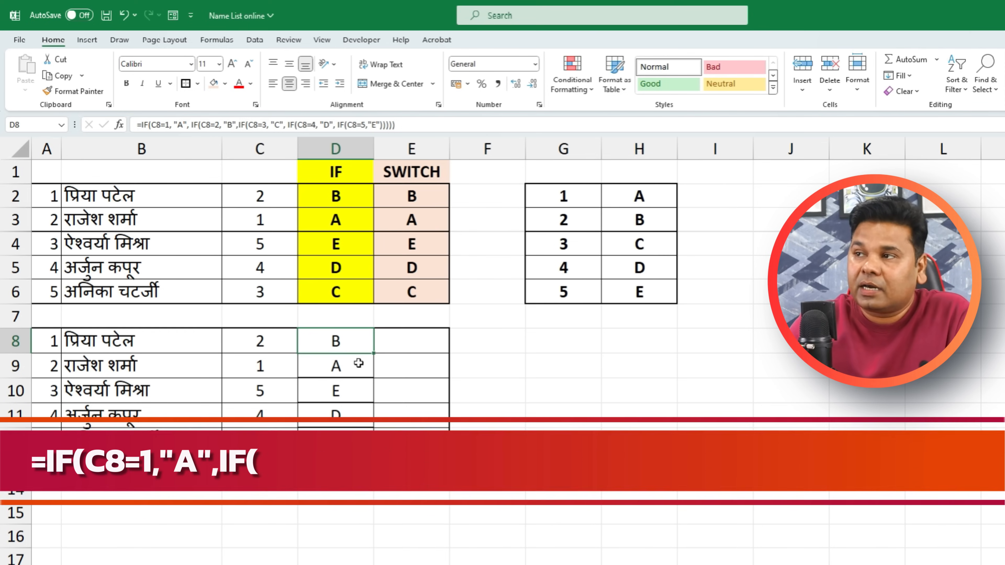
{"action": "double_click", "coordinate": [335, 341]}
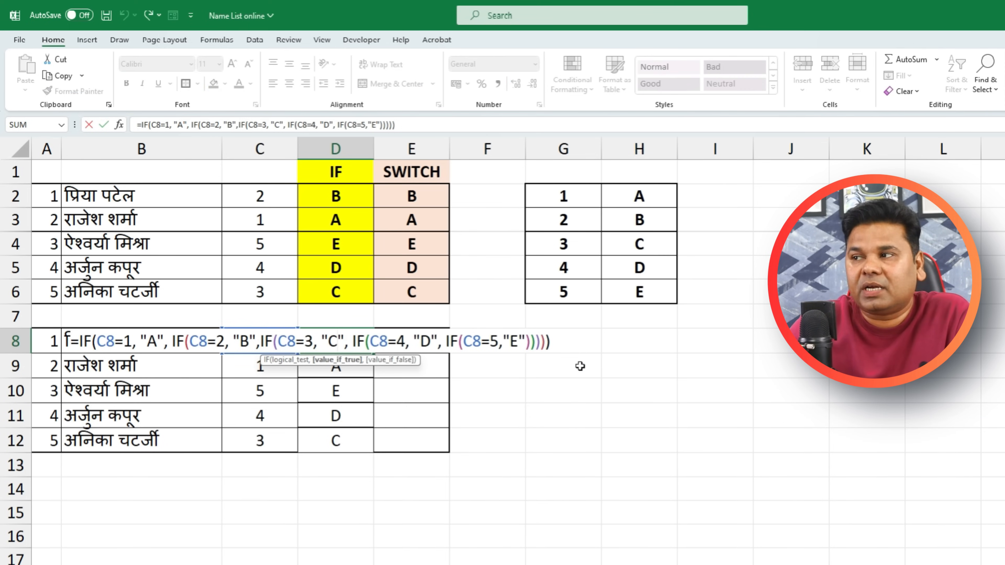
{"action": "key", "text": "Return"}
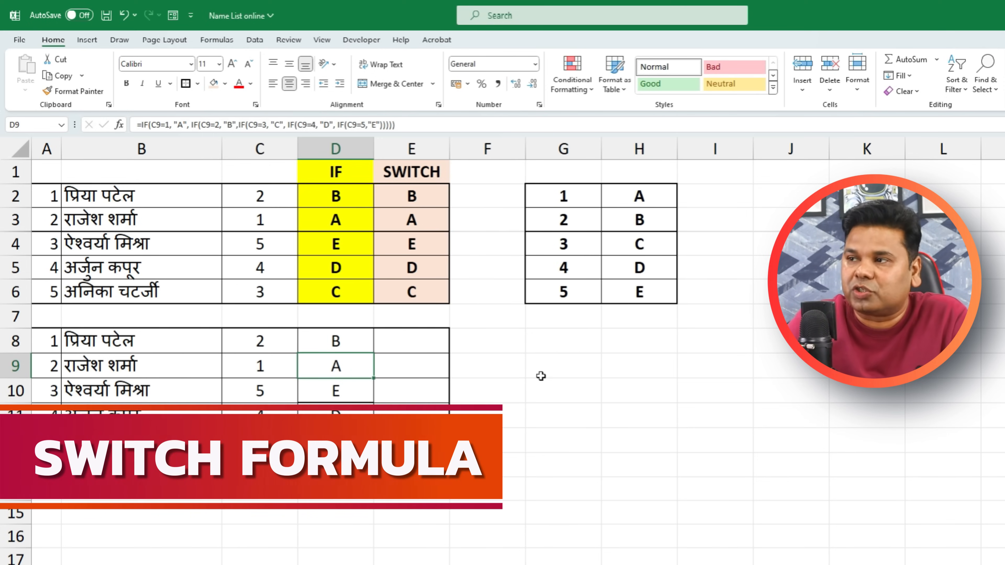
- Start a SWITCH formula in cell E8 with C8 as its expression
{"action": "left_click", "coordinate": [423, 340]}
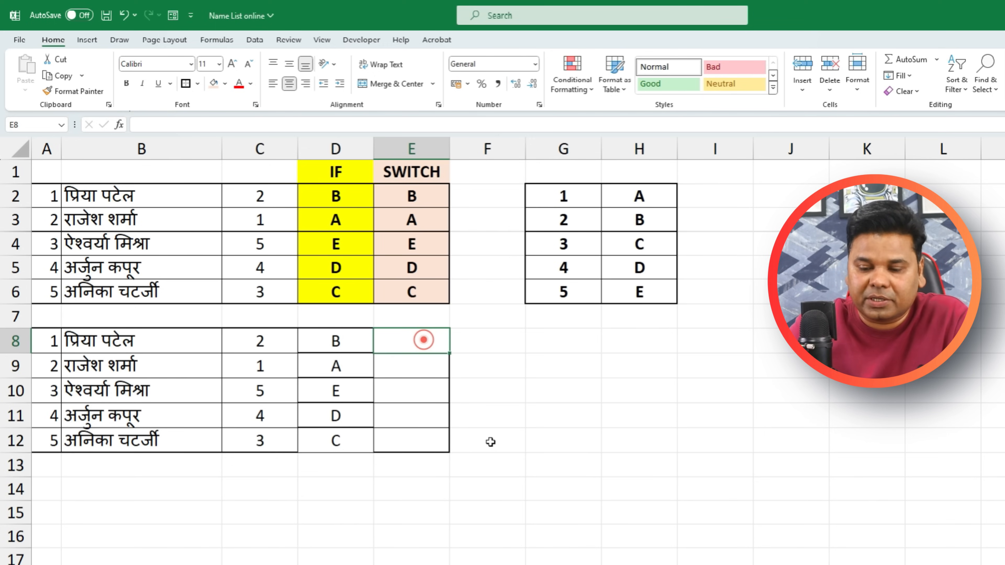
{"action": "type", "text": "="}
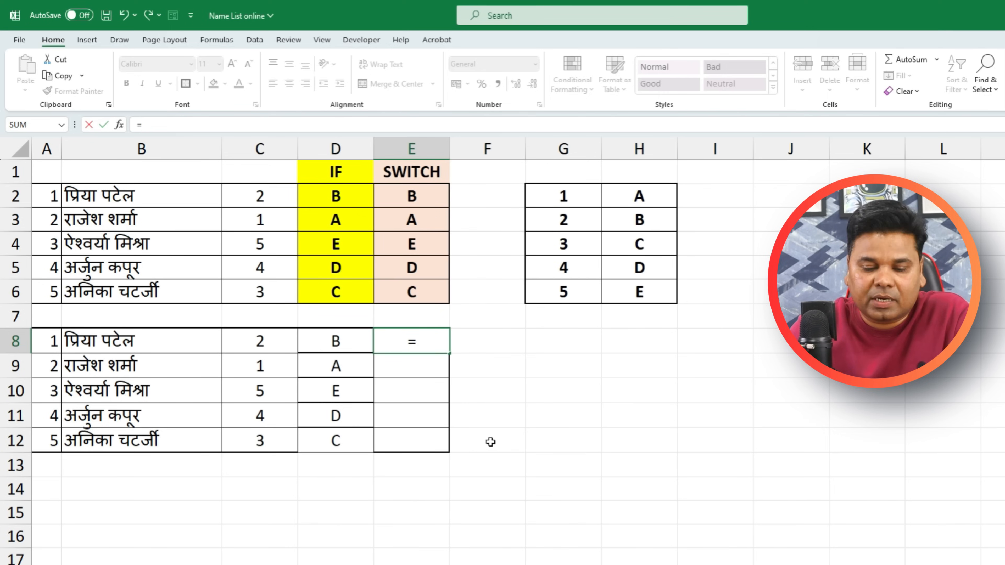
{"action": "type", "text": "sw"}
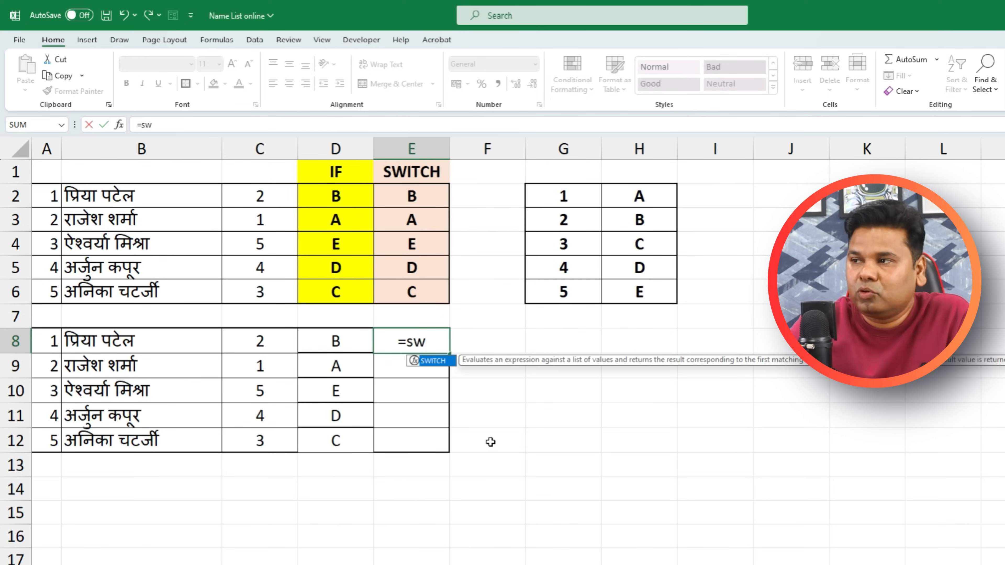
{"action": "double_click", "coordinate": [434, 360]}
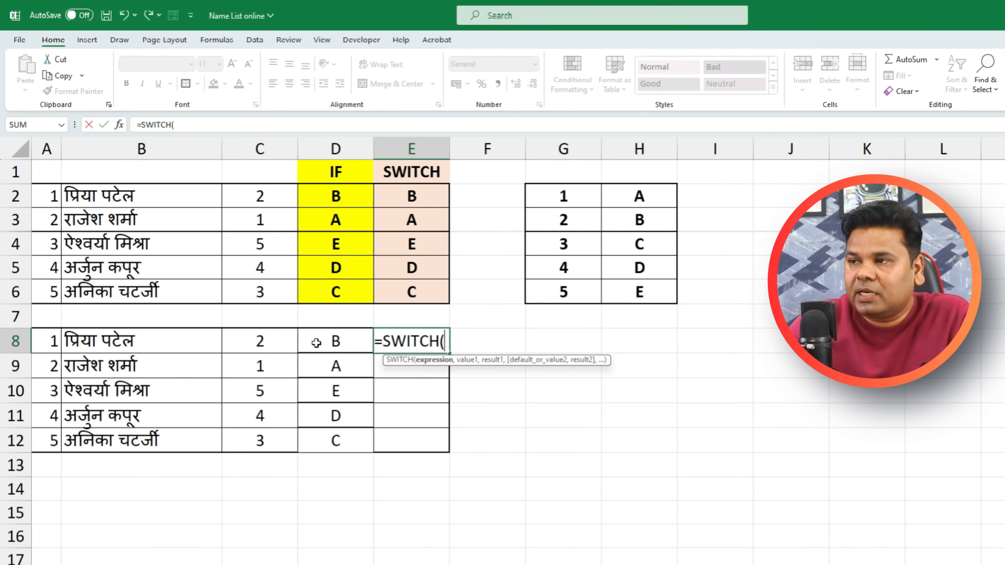
{"action": "left_click", "coordinate": [264, 342]}
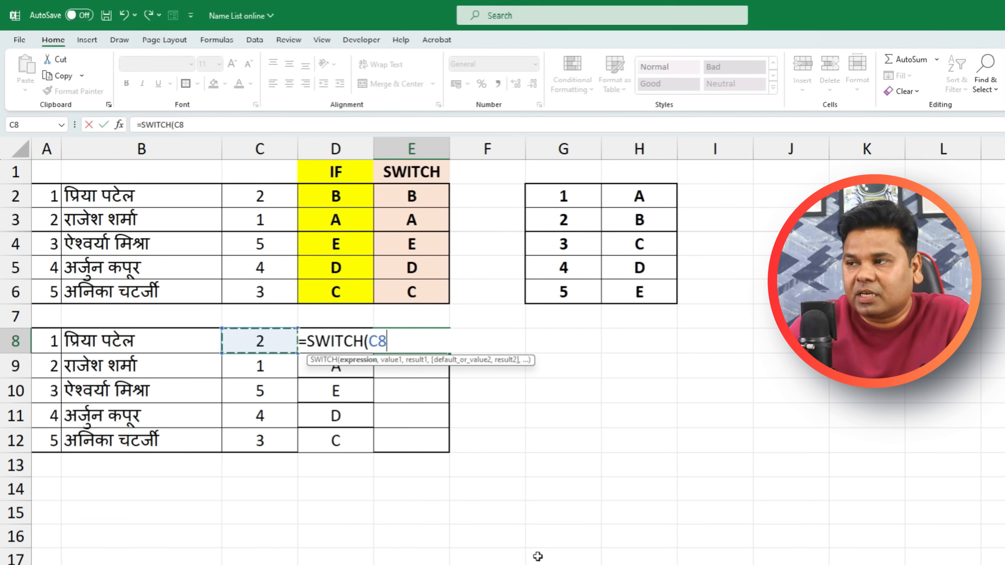
{"action": "type", "text": ","}
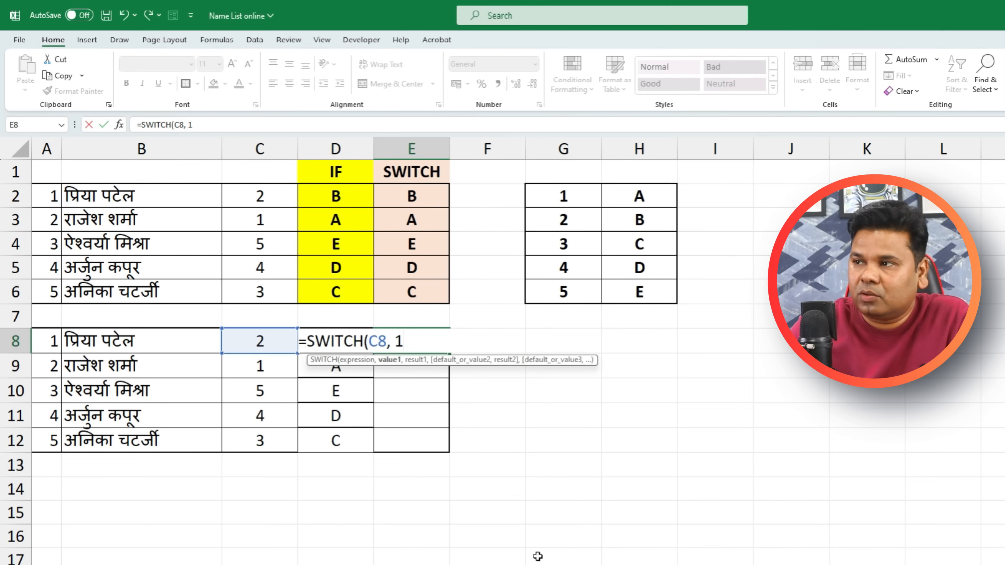
- Add the value and result pairs 1, "A" and 2, "B" to the SWITCH formula in E8
{"action": "type", "text": "1, "}
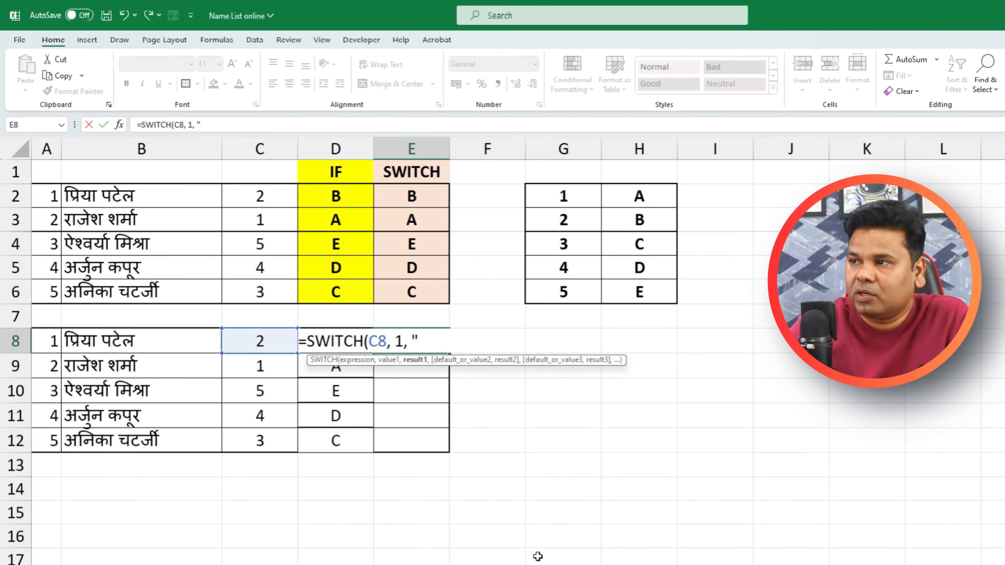
{"action": "type", "text": "\"A\", "}
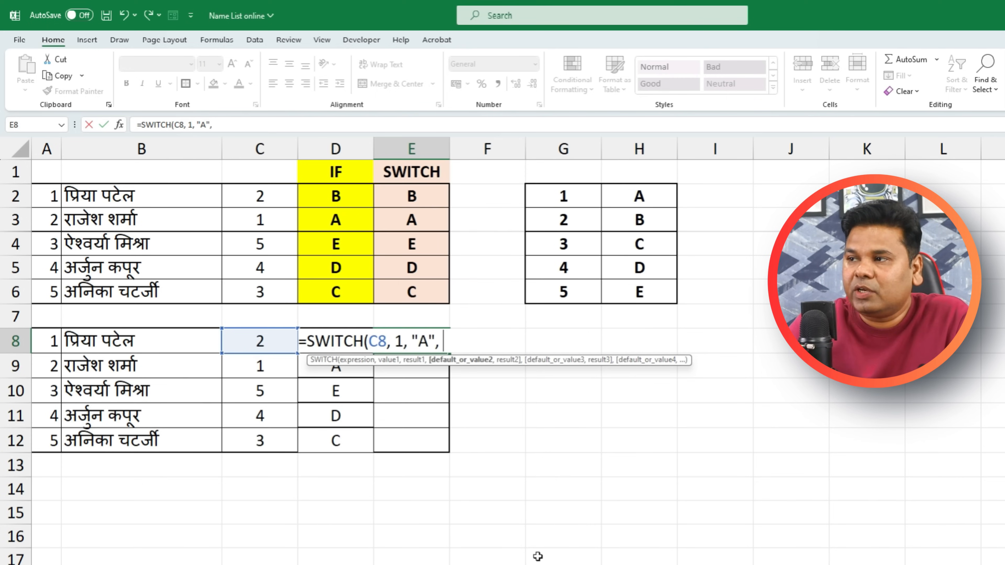
{"action": "type", "text": "2,"}
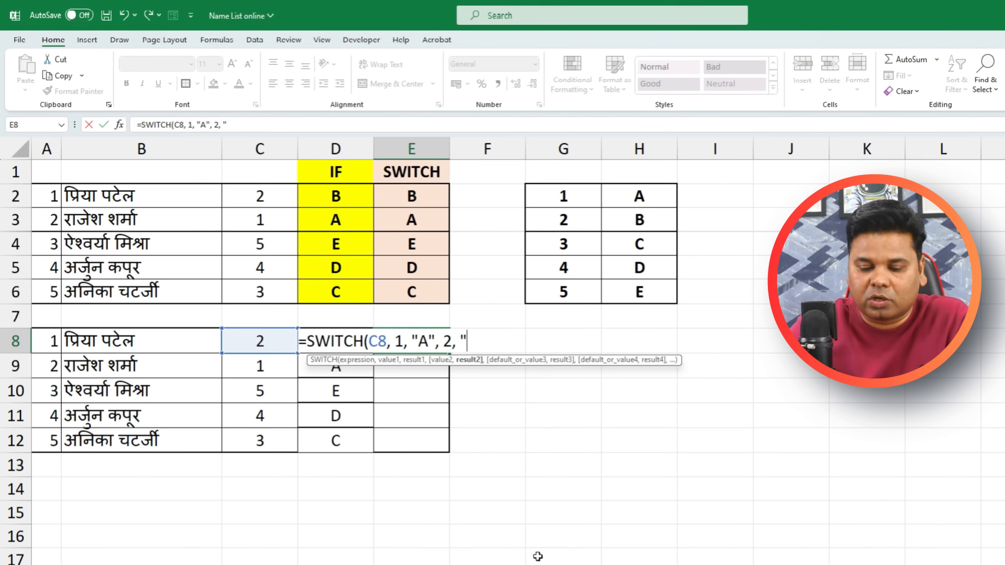
{"action": "type", "text": " \"B\""}
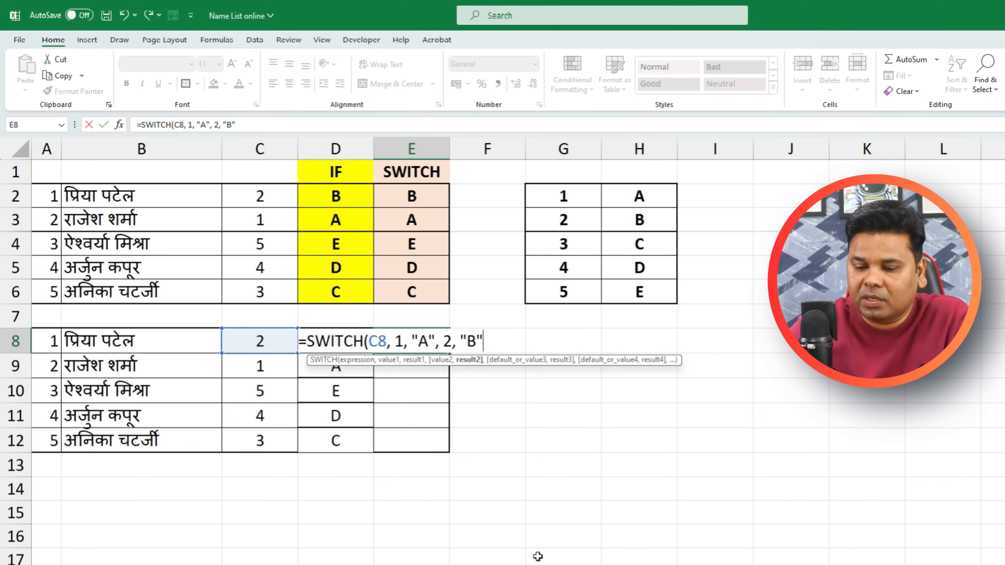
{"action": "type", "text": ", "}
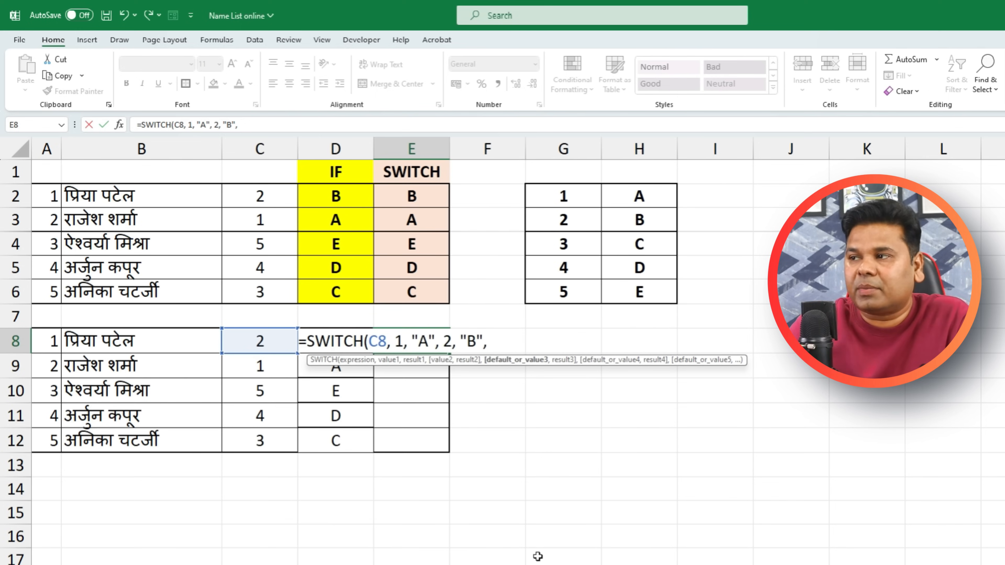
- Add the pairs 3, "C" and 4, "D" to the SWITCH formula in E8
{"action": "type", "text": "3, "}
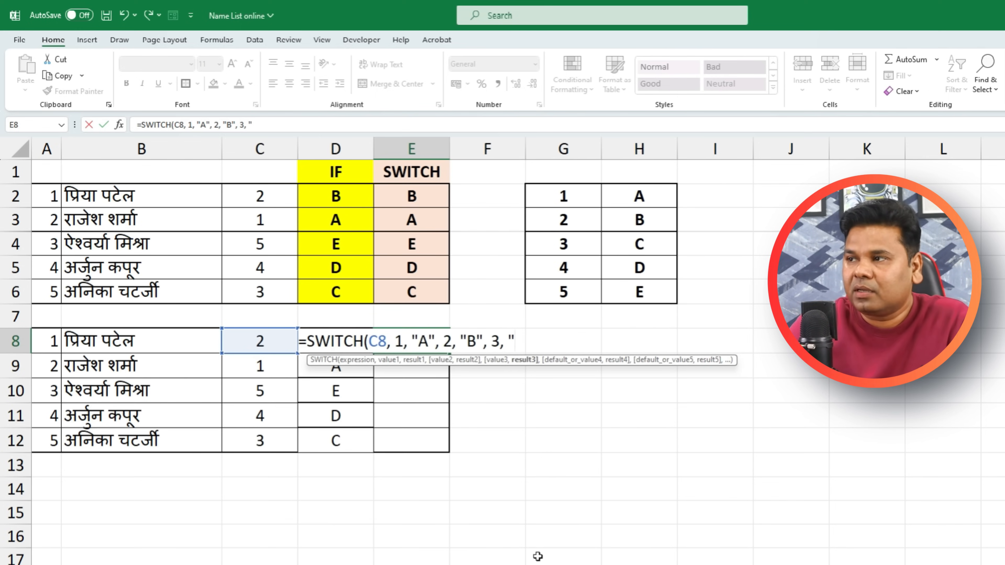
{"action": "type", "text": "\"C\""}
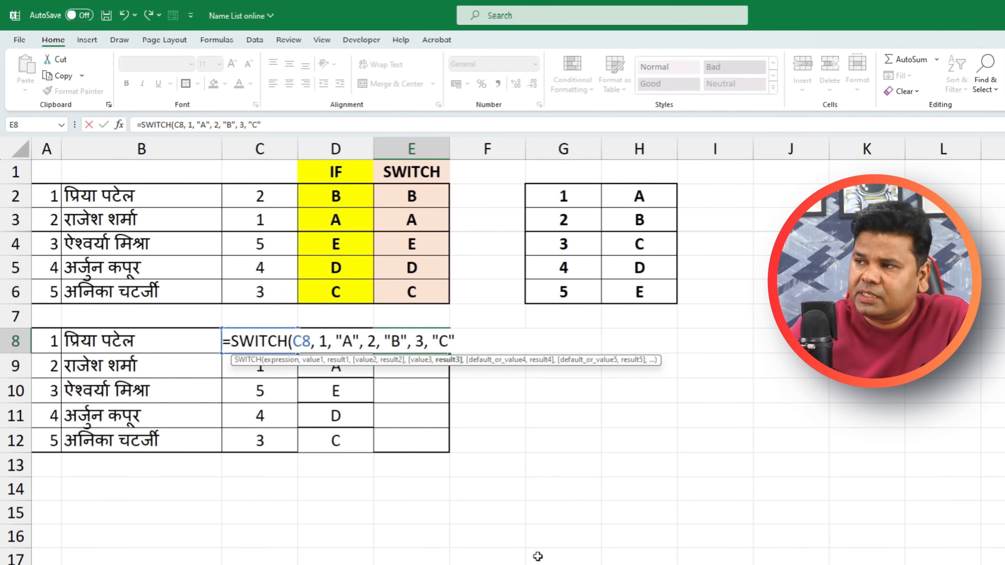
{"action": "type", "text": ","}
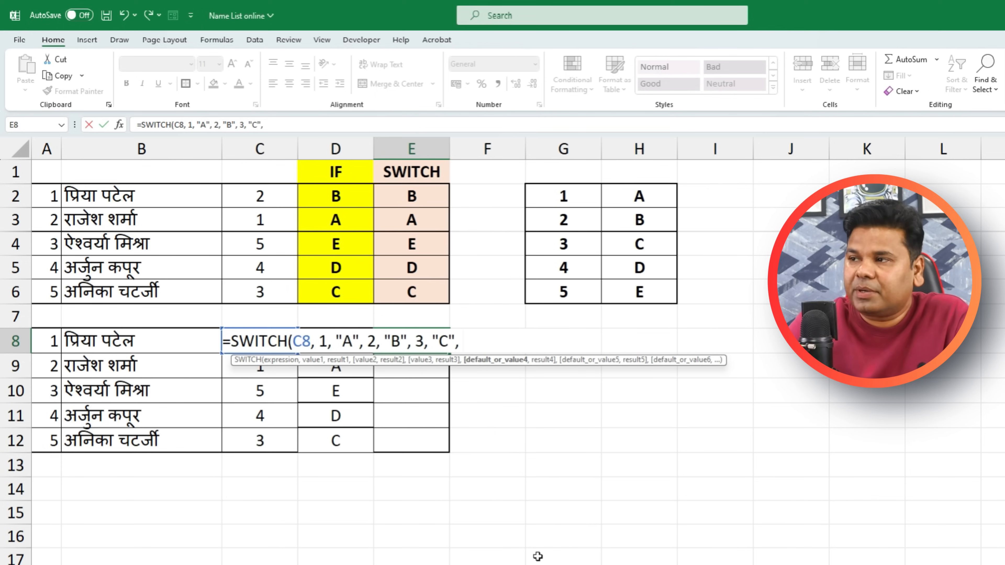
{"action": "type", "text": " 4, \"D"}
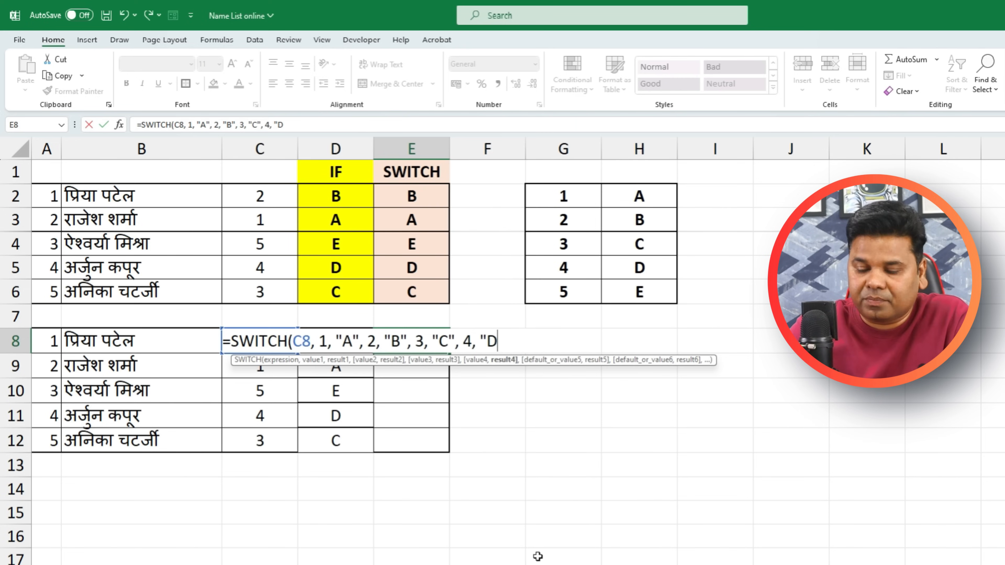
{"action": "type", "text": "\", "}
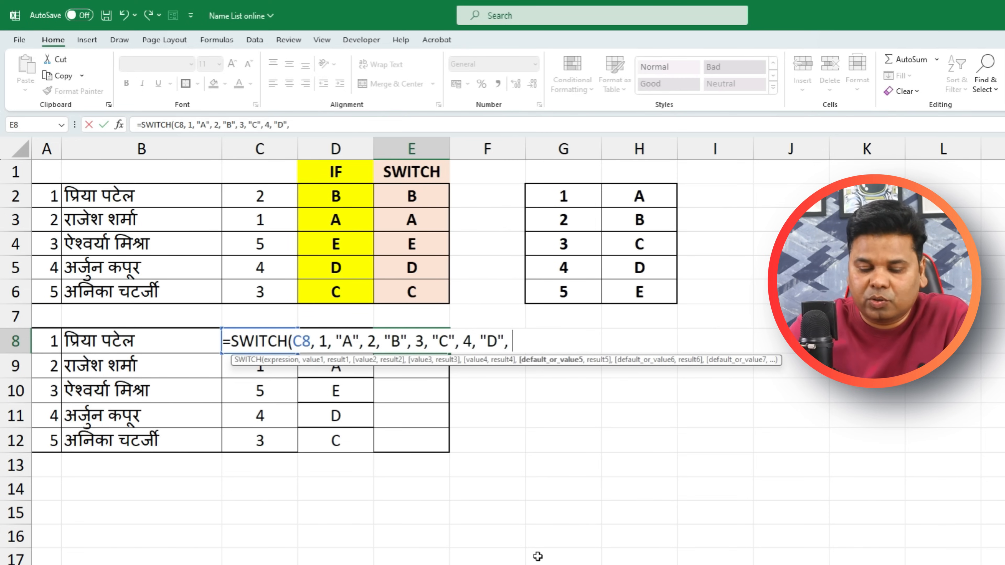
- Add the final pair 5, "E" to the SWITCH formula in E8, close the bracket and enter the formula
{"action": "type", "text": "5,"}
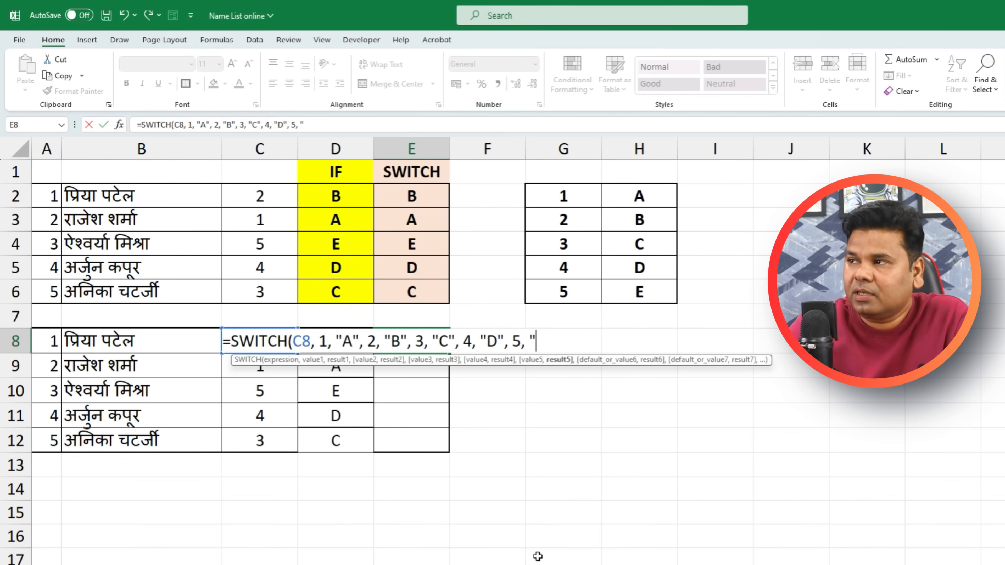
{"action": "type", "text": " \"E\")"}
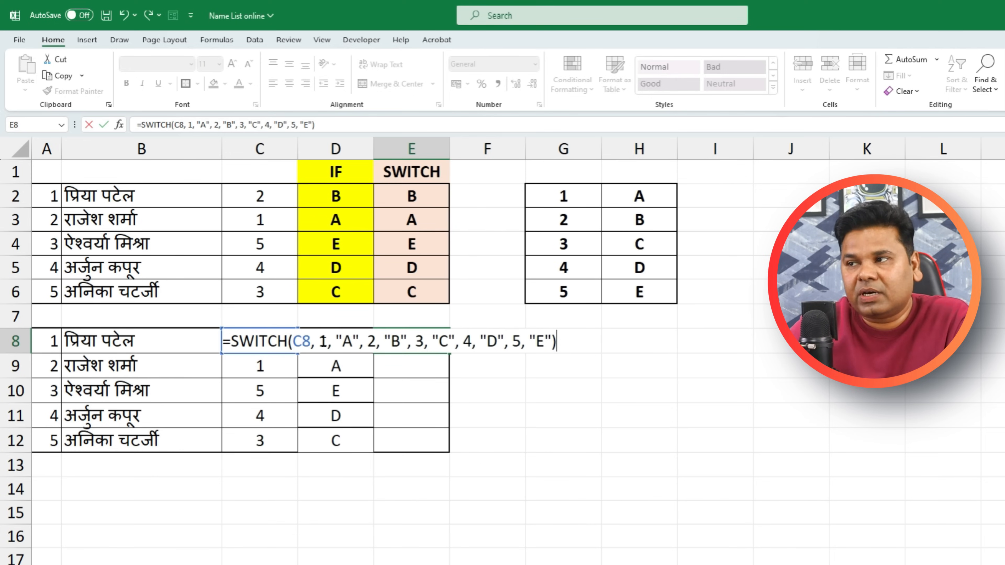
{"action": "left_click_drag", "start_coordinate": [338, 342], "coordinate": [358, 342]}
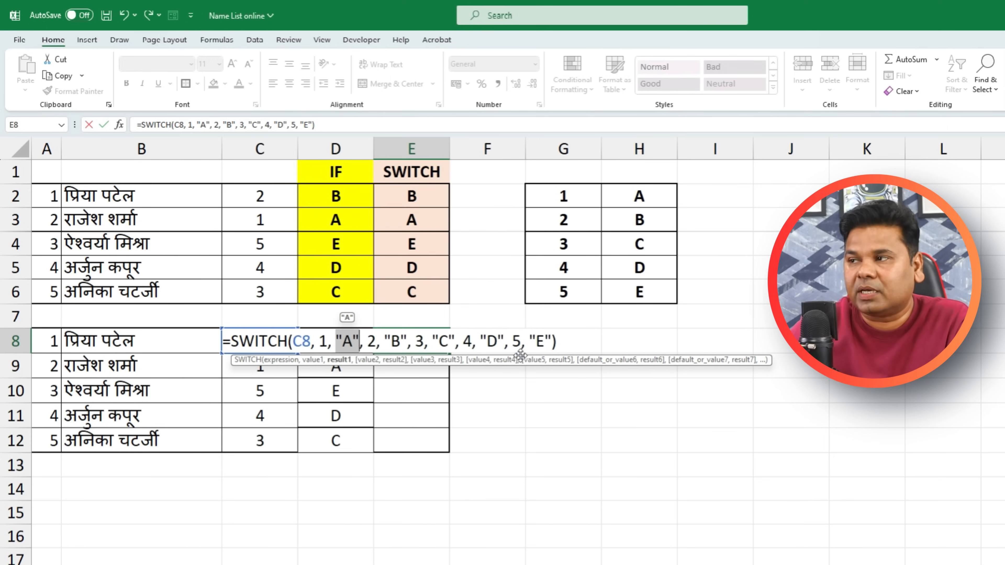
{"action": "left_click", "coordinate": [556, 343]}
{"action": "key", "text": "Return"}
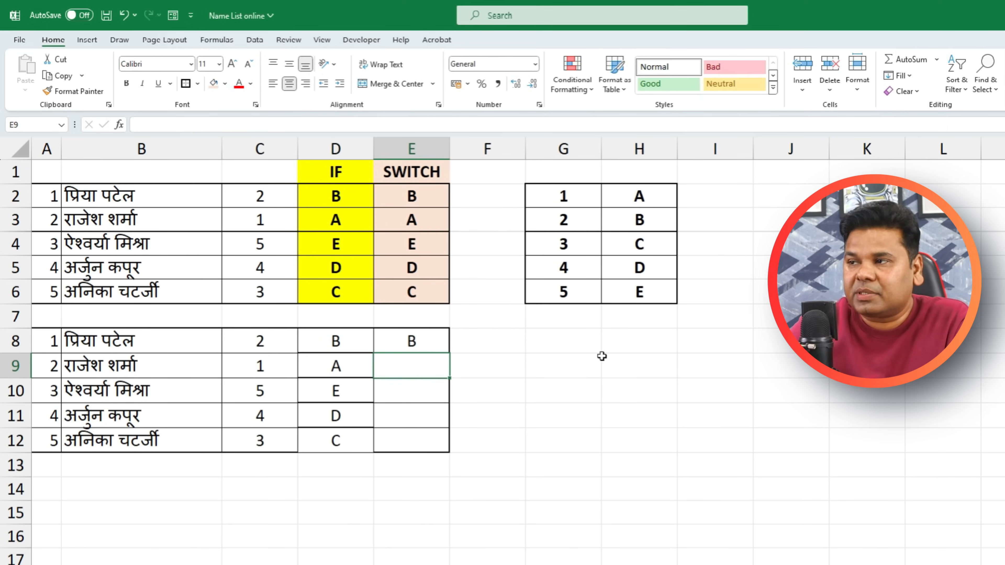
- Fill the SWITCH formula from E8 down to E12 and reopen the formula in E8 for review
{"action": "left_click", "coordinate": [431, 342]}
{"action": "left_click_drag", "start_coordinate": [450, 352], "coordinate": [460, 441]}
{"action": "left_click", "coordinate": [410, 341]}
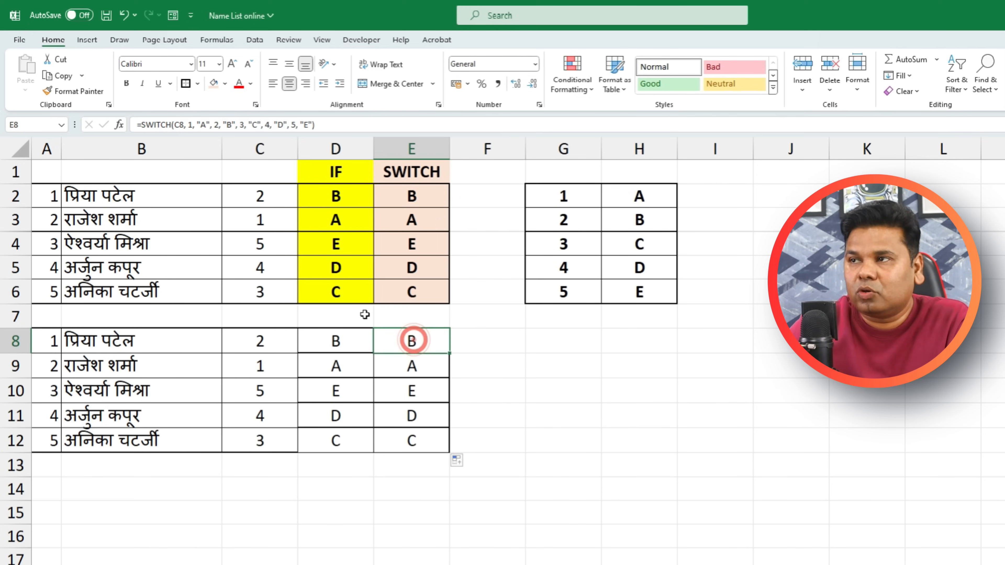
{"action": "double_click", "coordinate": [422, 343]}
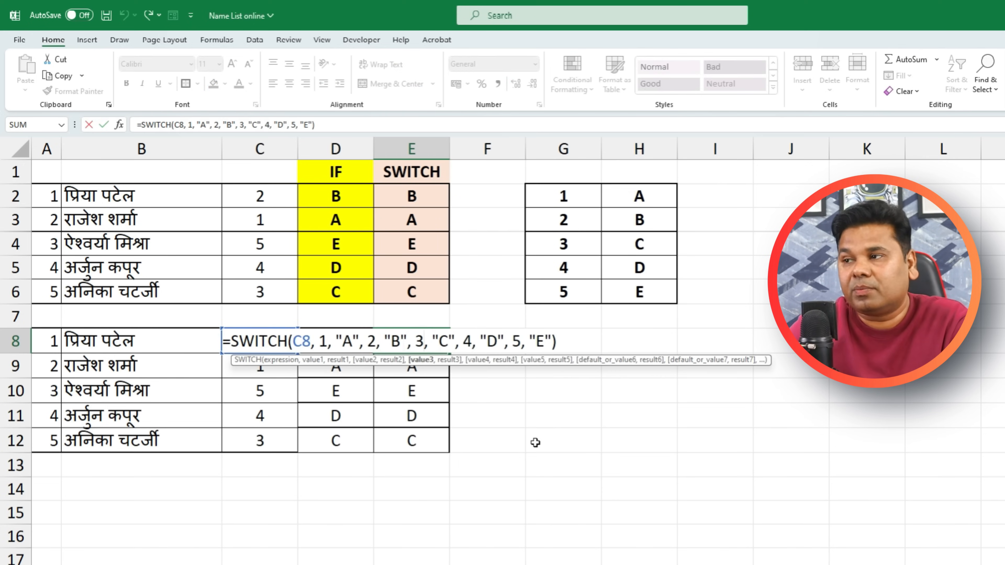
- Close the SWITCH formula in E8 and copy the full nested IF formula text from D8, leaving the cell unedited
{"action": "key", "text": "Escape"}
{"action": "left_click", "coordinate": [333, 338]}
{"action": "double_click", "coordinate": [334, 338]}
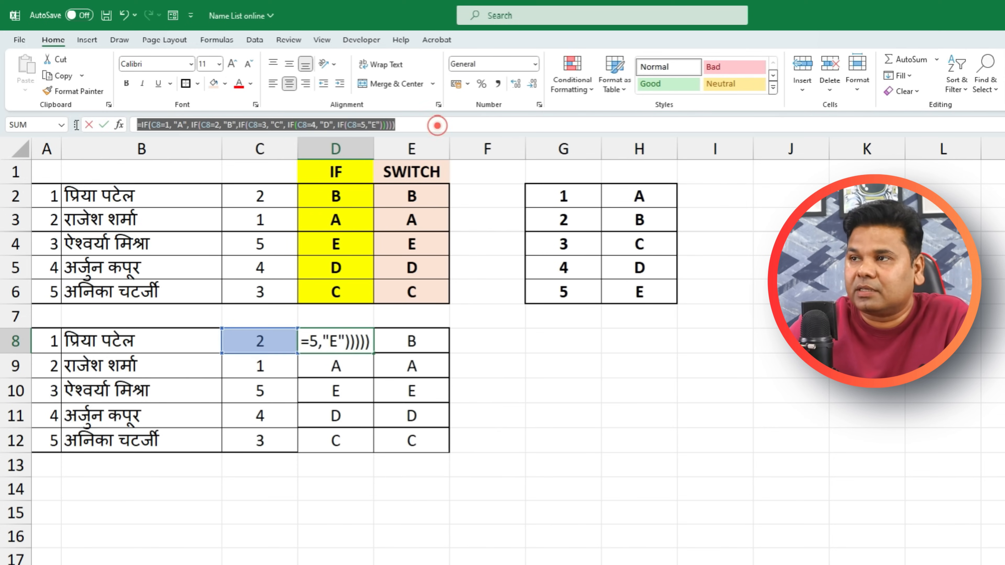
{"action": "key", "text": "Escape"}
- Put =IF(C8=1, "A", IF(C8=2, "B",IF(C8=3, "C", IF(C8=4, "D", IF(C8=5,"E"))))) in F8 in Text format and widen column F to fit
{"action": "left_click", "coordinate": [505, 341]}
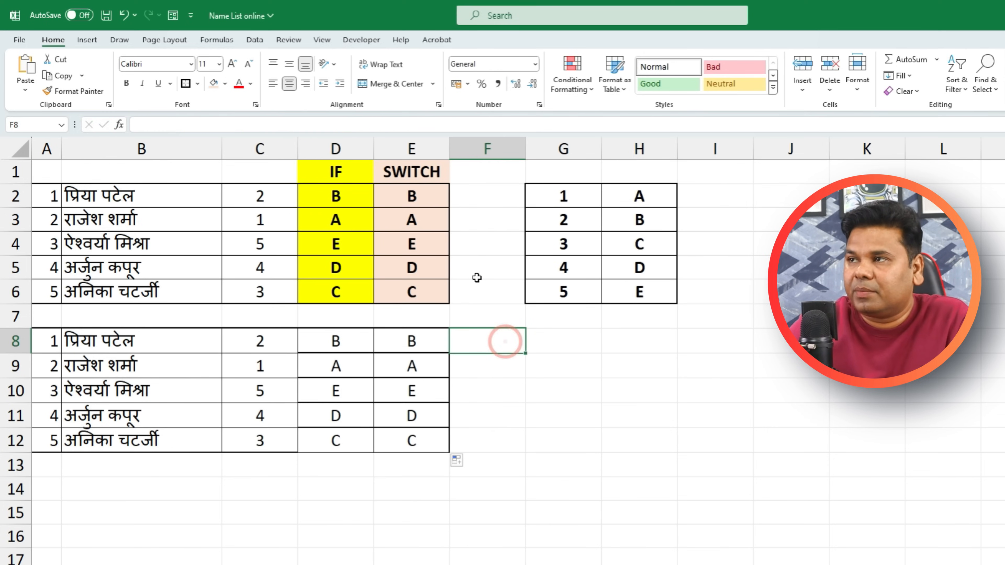
{"action": "left_click", "coordinate": [536, 64]}
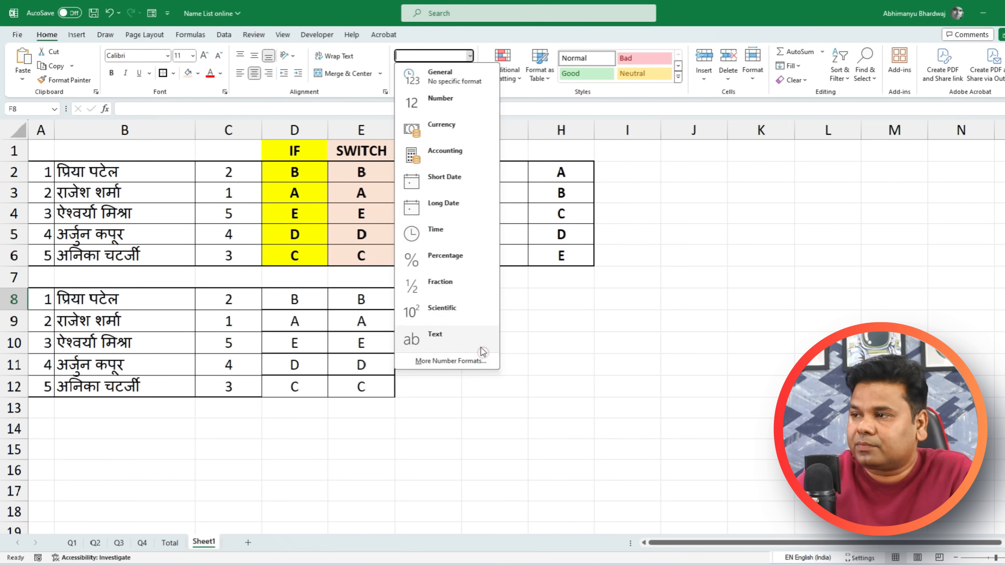
{"action": "left_click", "coordinate": [550, 386]}
{"action": "left_click", "coordinate": [504, 340]}
{"action": "type", "text": "=IF(C8=1, \"A\", IF(C8=2, \"B\",IF(C8=3, \"C\", IF(C8=4, \"D\", IF(C8=5,\"E\")))))"}
{"action": "left_click_drag", "start_coordinate": [462, 133], "coordinate": [839, 130]}
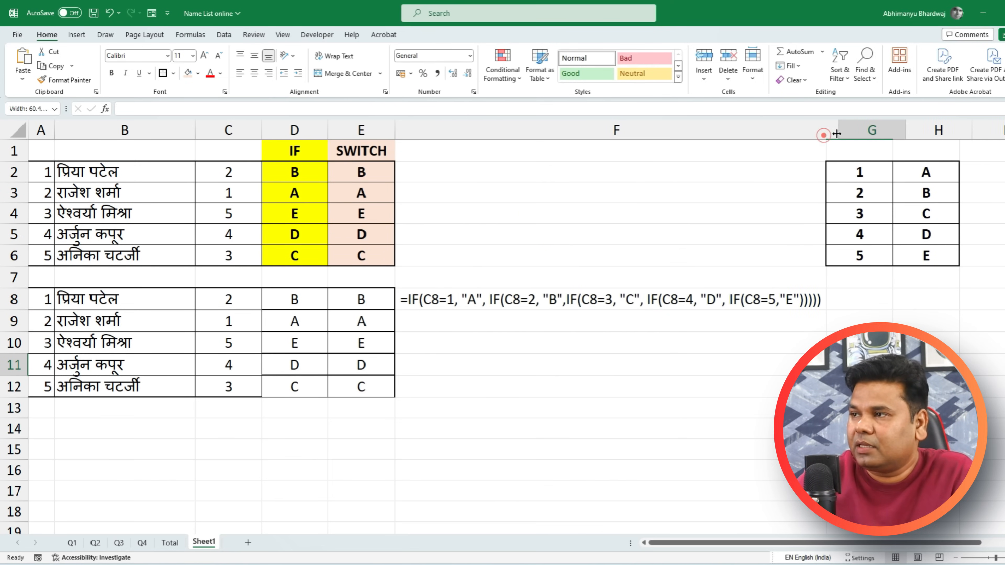
- Copy =SWITCH(C8, 1, "A", 2, "B", 3, "C", 4, "D", 5, "E") from E8 into F9, formatted as Text
{"action": "left_click", "coordinate": [361, 299]}
{"action": "left_click", "coordinate": [293, 108]}
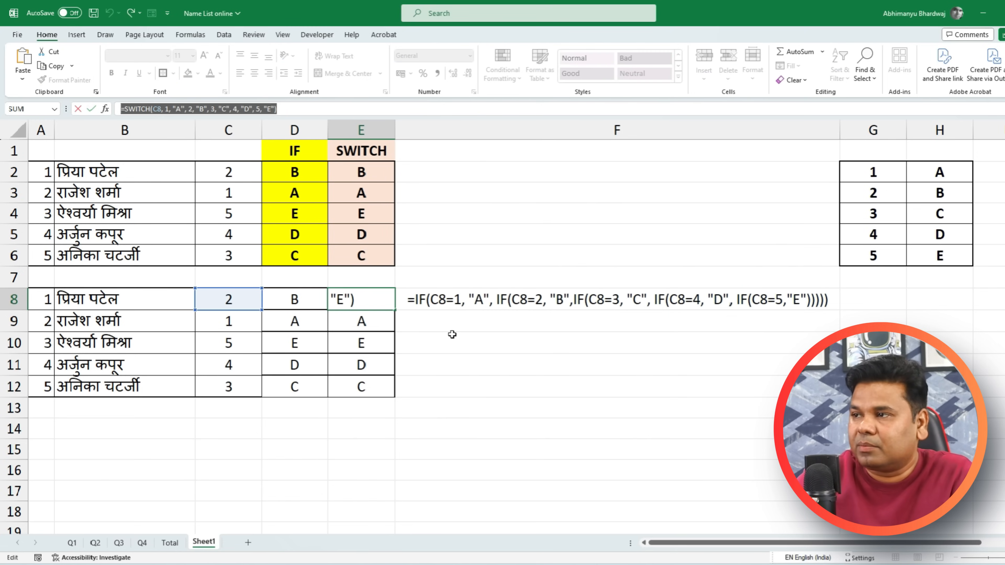
{"action": "left_click", "coordinate": [445, 318]}
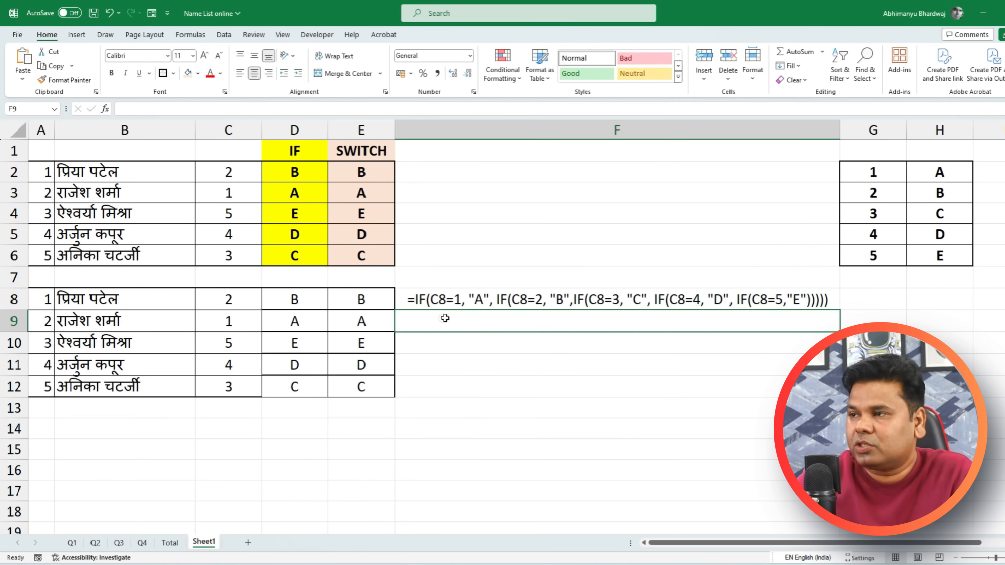
{"action": "left_click", "coordinate": [469, 55]}
{"action": "left_click", "coordinate": [453, 336]}
{"action": "type", "text": "=SWITCH(C8, 1, \"A\", 2, \"B\", 3, \"C\", 4, \"D\", 5, \"E\")"}
{"action": "left_click", "coordinate": [536, 396]}
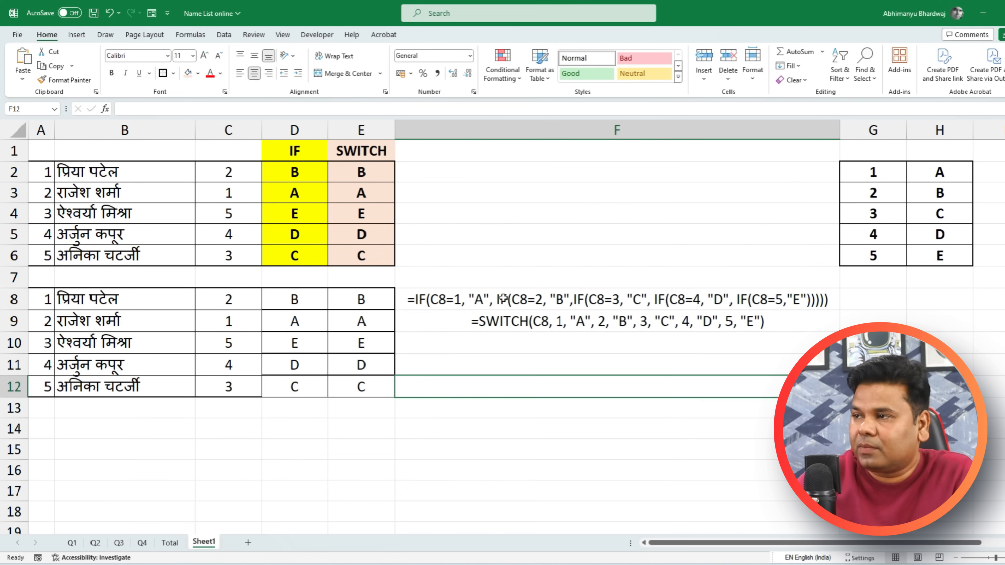
- Left-align the two formula texts in F8:F9 for comparison
{"action": "left_click_drag", "start_coordinate": [503, 298], "coordinate": [502, 322]}
{"action": "left_click", "coordinate": [240, 73]}
{"action": "left_click", "coordinate": [469, 423]}
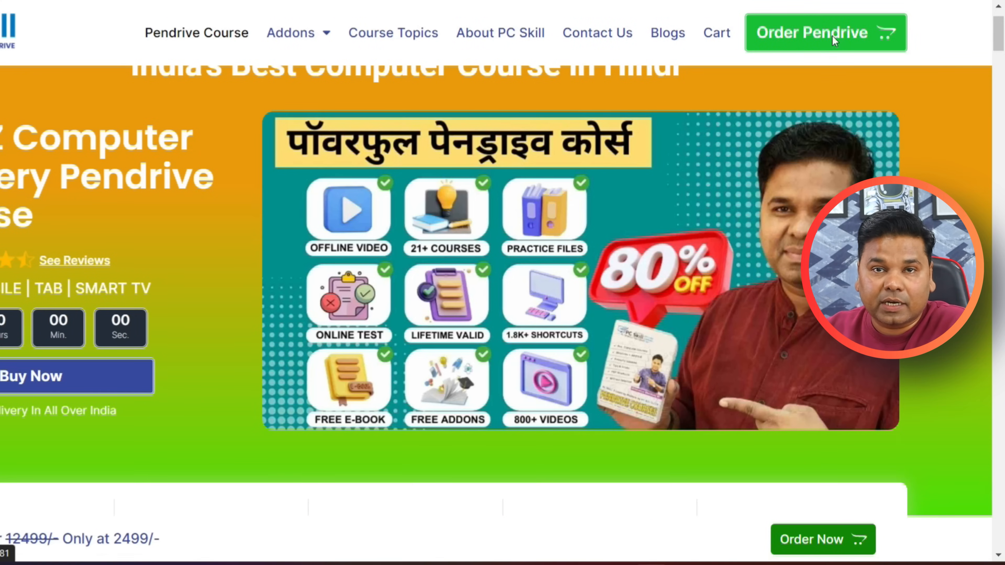
- On the PC Skill website in the browser, order the pendrive course and check the cart total
{"action": "left_click", "coordinate": [831, 36]}
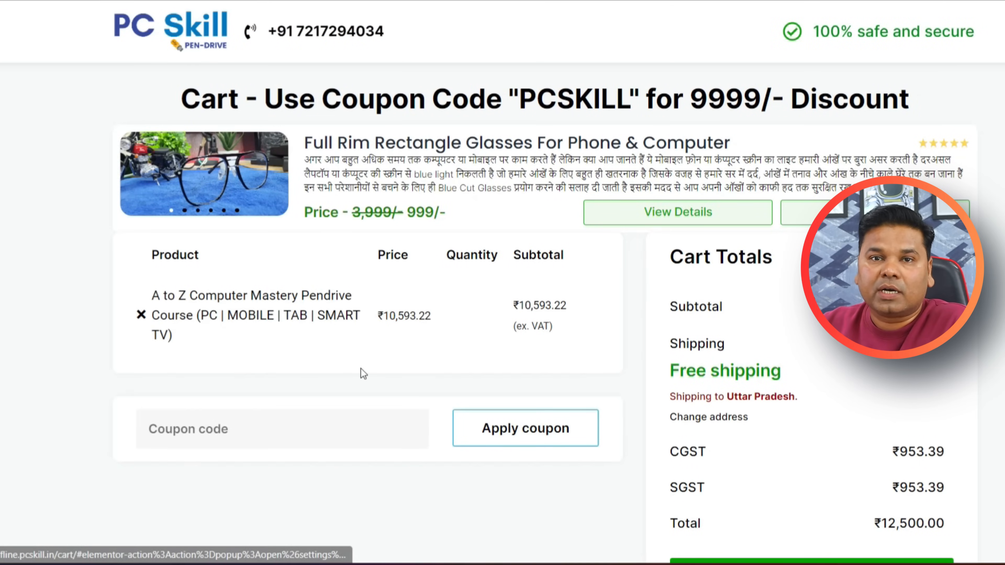
{"action": "scroll", "coordinate": [357, 373], "scroll_direction": "down", "scroll_amount": 2}
{"action": "left_click", "coordinate": [257, 361]}
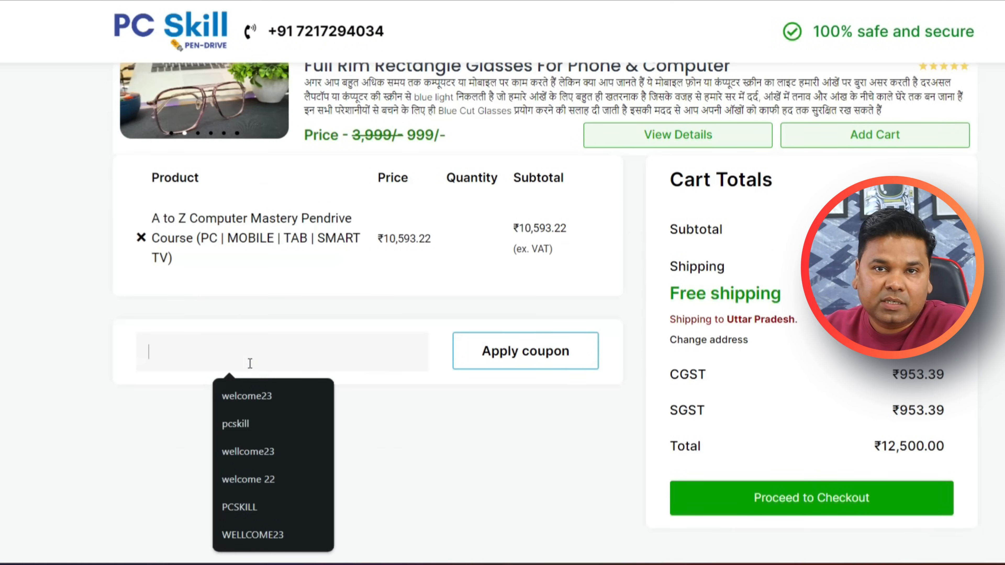
{"action": "left_click_drag", "start_coordinate": [935, 446], "coordinate": [869, 442]}
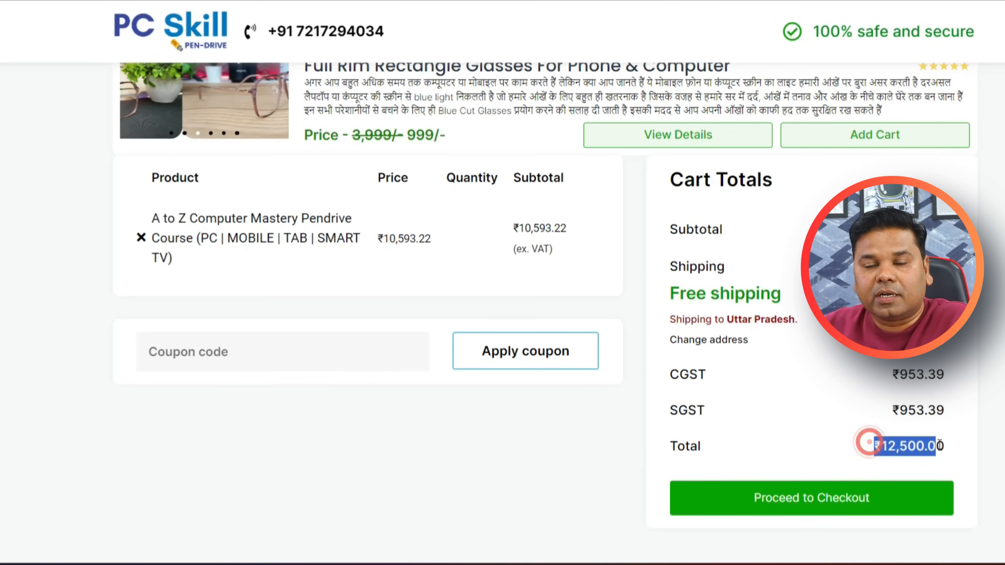
- Apply the coupon code pcskill to the cart and check the discounted total
{"action": "left_click", "coordinate": [341, 352]}
{"action": "left_click", "coordinate": [257, 425]}
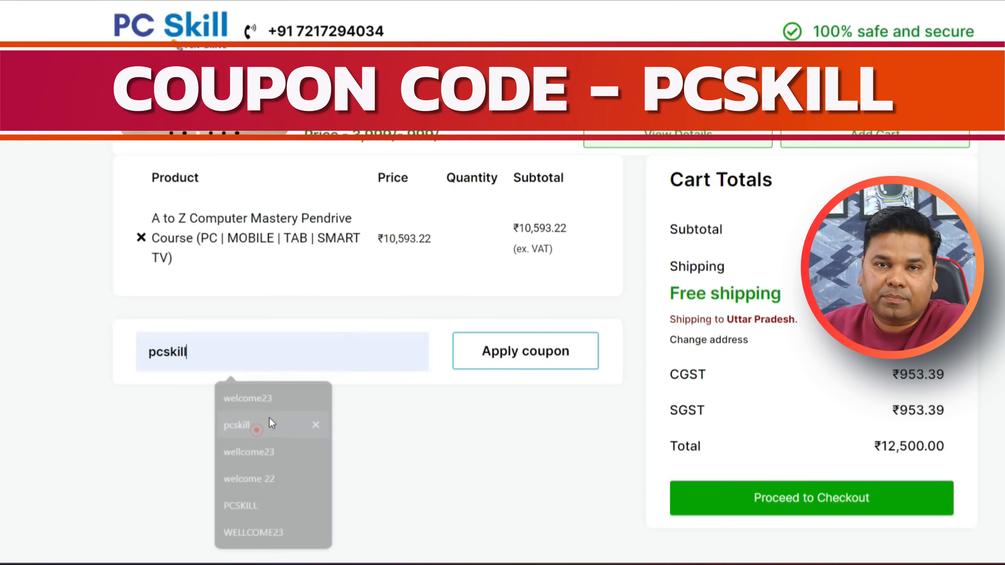
{"action": "left_click", "coordinate": [489, 350]}
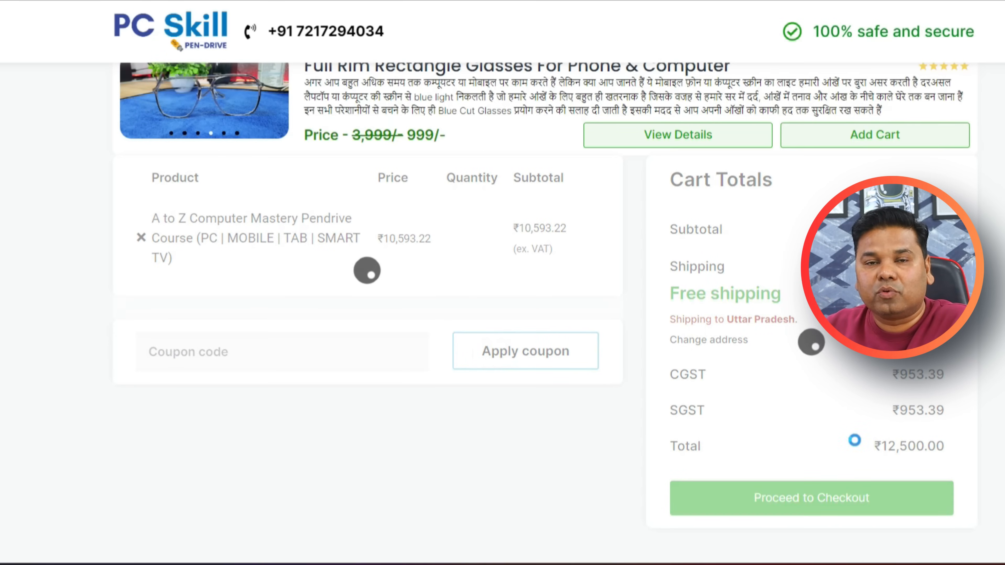
{"action": "scroll", "coordinate": [886, 478], "scroll_direction": "down", "scroll_amount": 3}
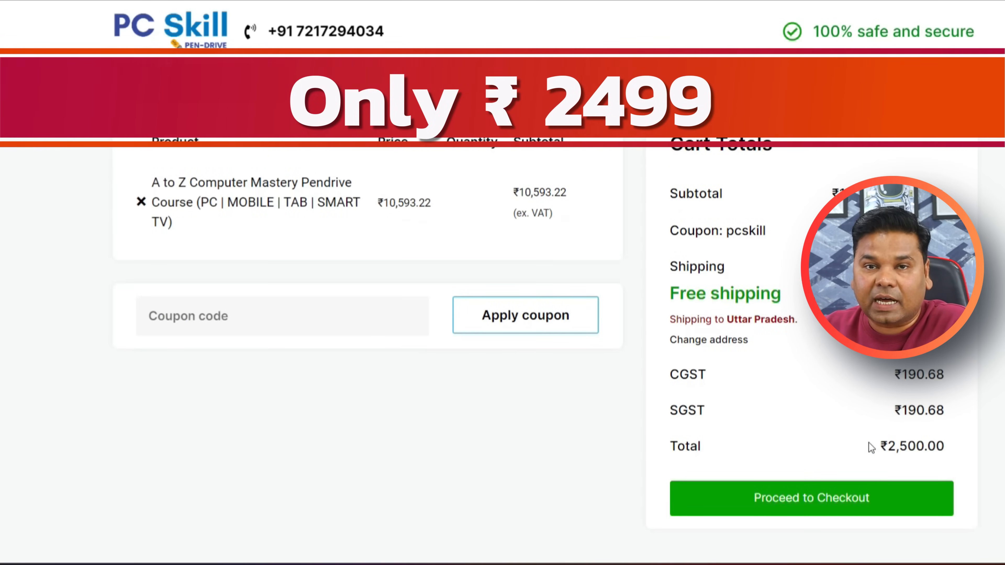
{"action": "triple_click", "coordinate": [868, 446]}
- Add the Full Rim Rectangle Glasses For Phone & Computer to the cart and check the updated total
{"action": "scroll", "coordinate": [811, 408], "scroll_direction": "up", "scroll_amount": 3}
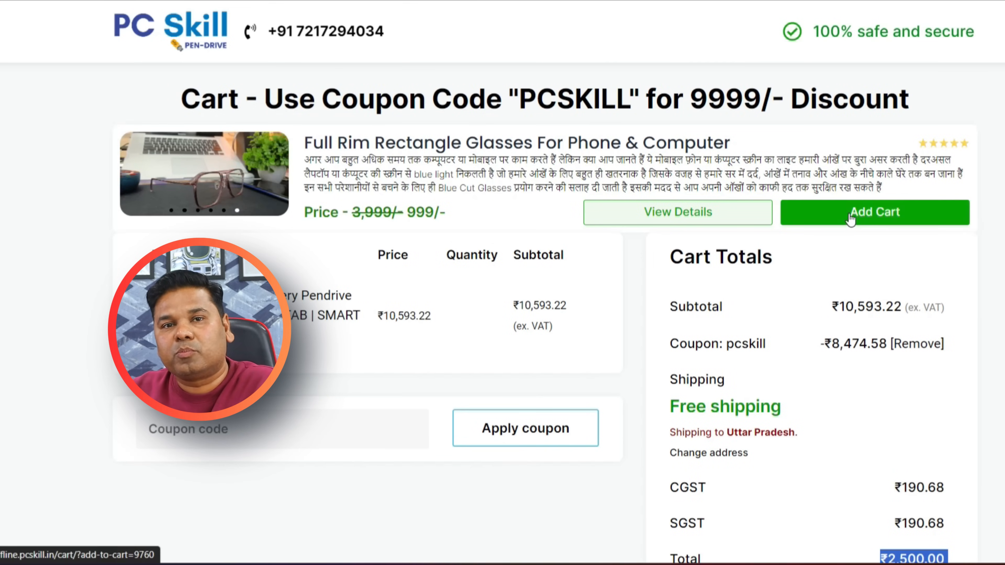
{"action": "left_click", "coordinate": [849, 214]}
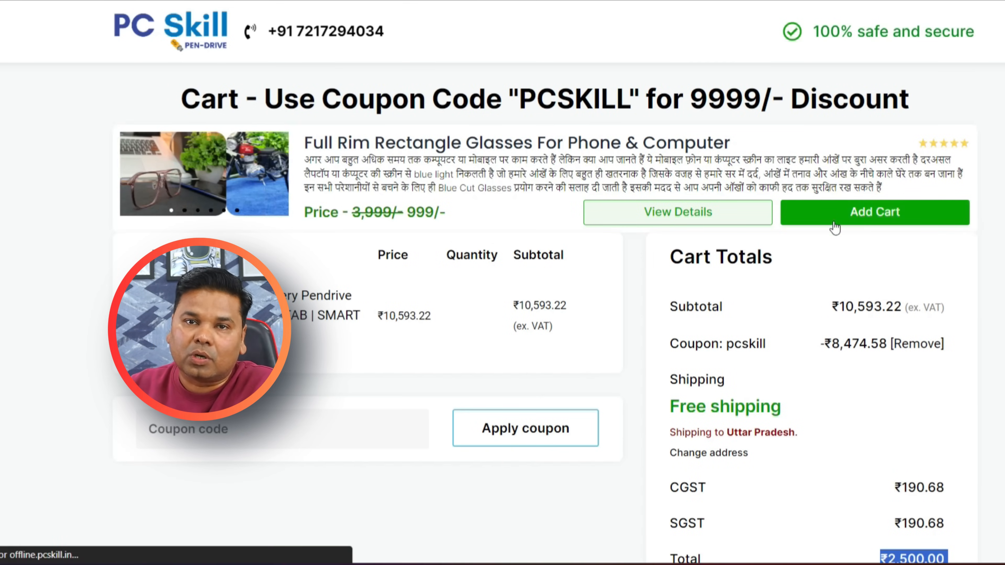
{"action": "scroll", "coordinate": [530, 369], "scroll_direction": "down", "scroll_amount": 3}
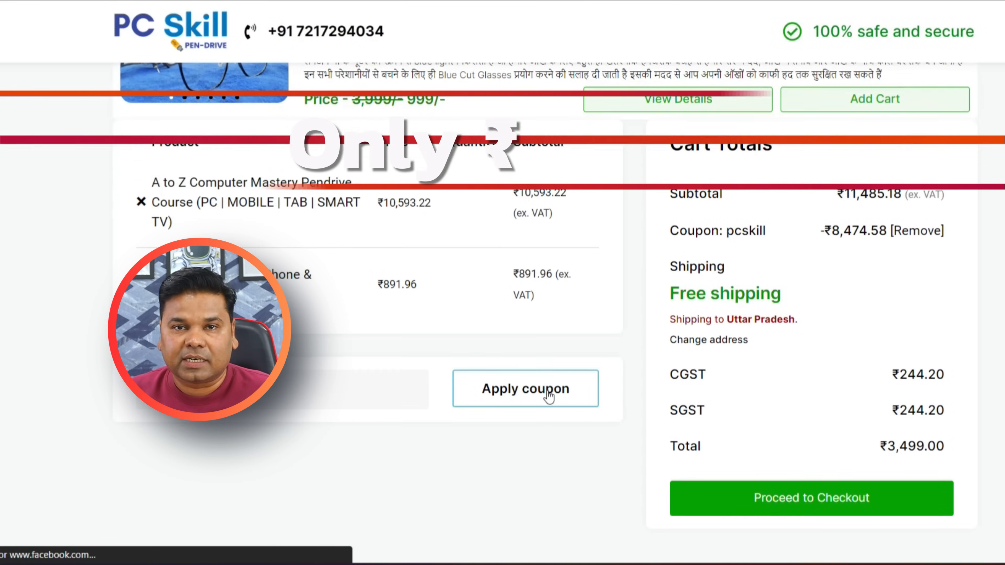
{"action": "triple_click", "coordinate": [959, 448]}
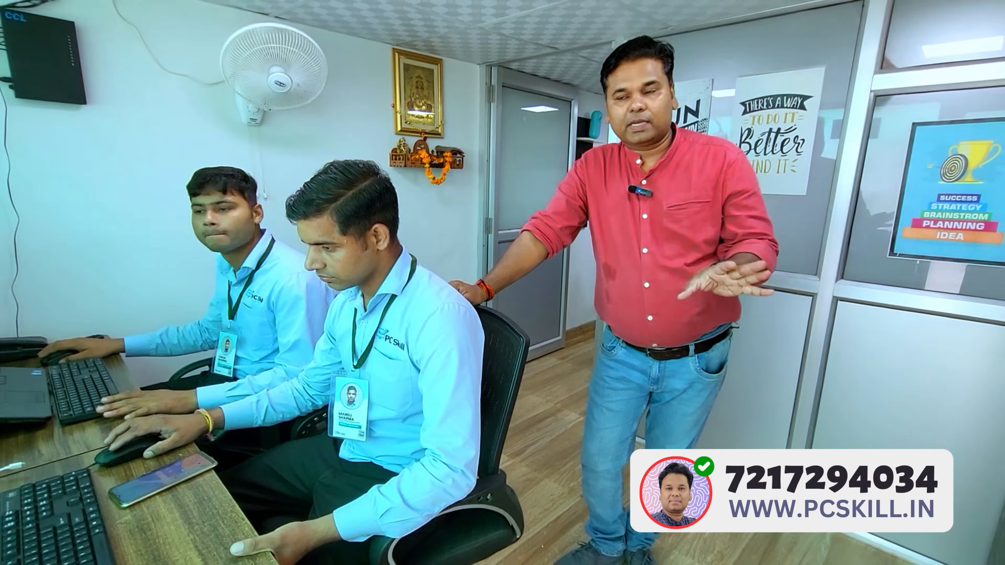